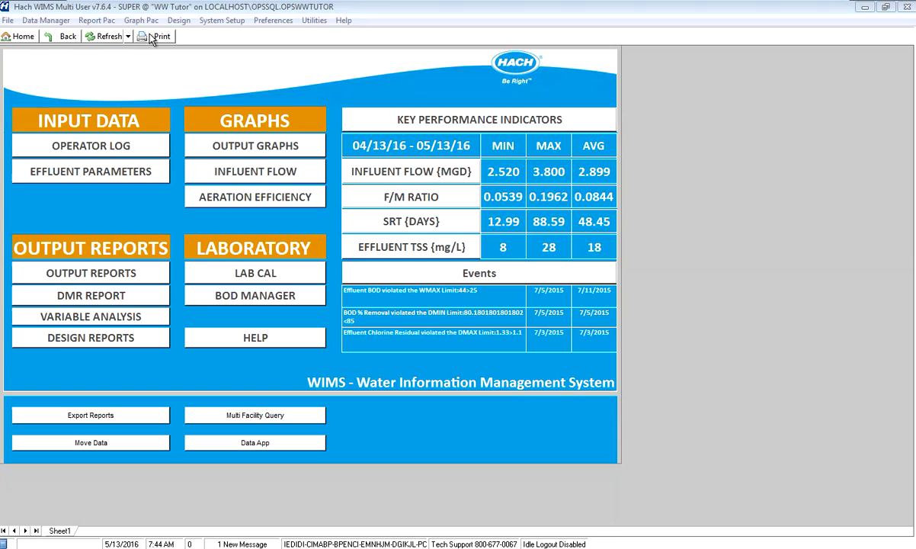
Step: Start a new, untitled spread report from the Design menu's Spread Reports option
left_click(180, 20)
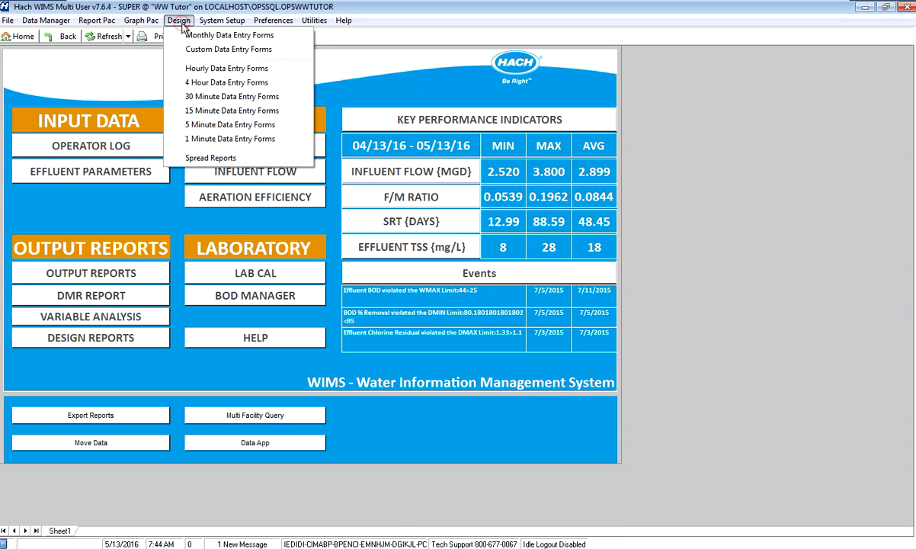
left_click(214, 159)
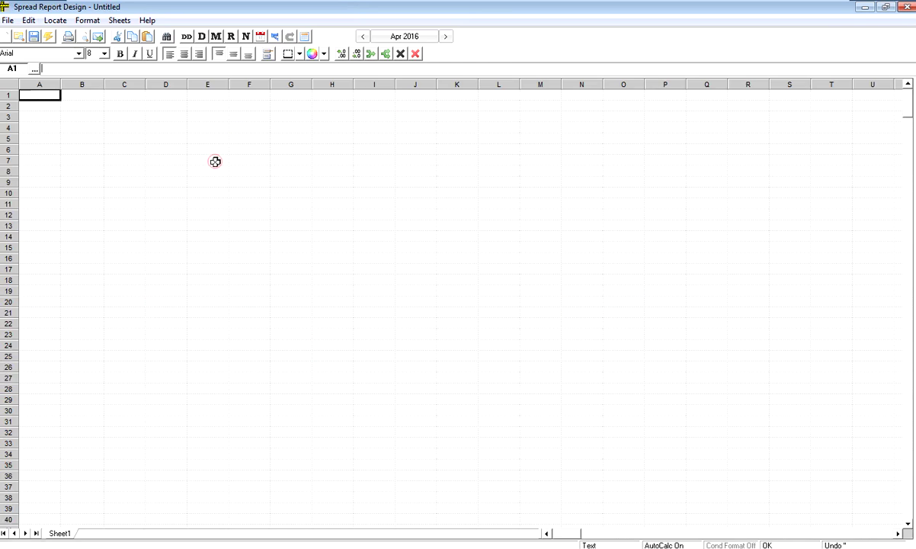
Step: Select cell B3 and bring up the Locate Variable Formula dialog for daily values
left_click(89, 120)
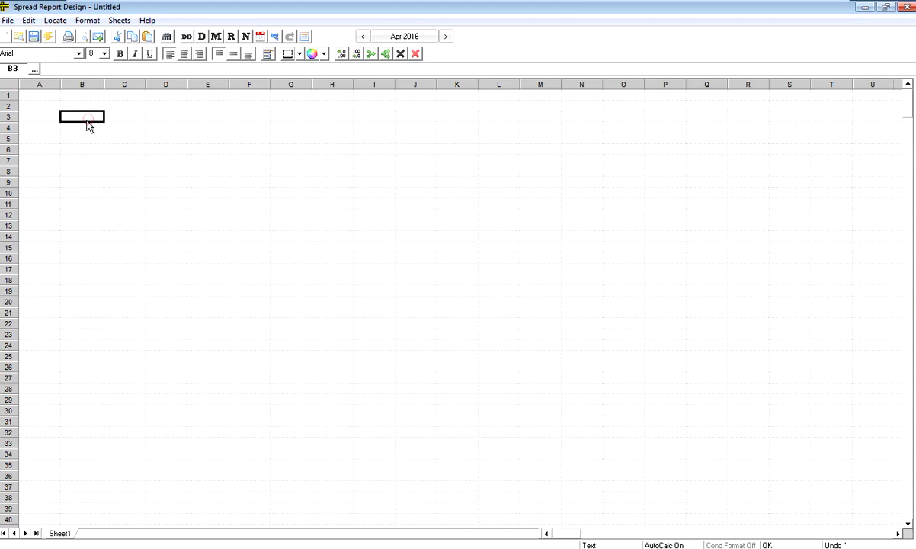
left_click(55, 20)
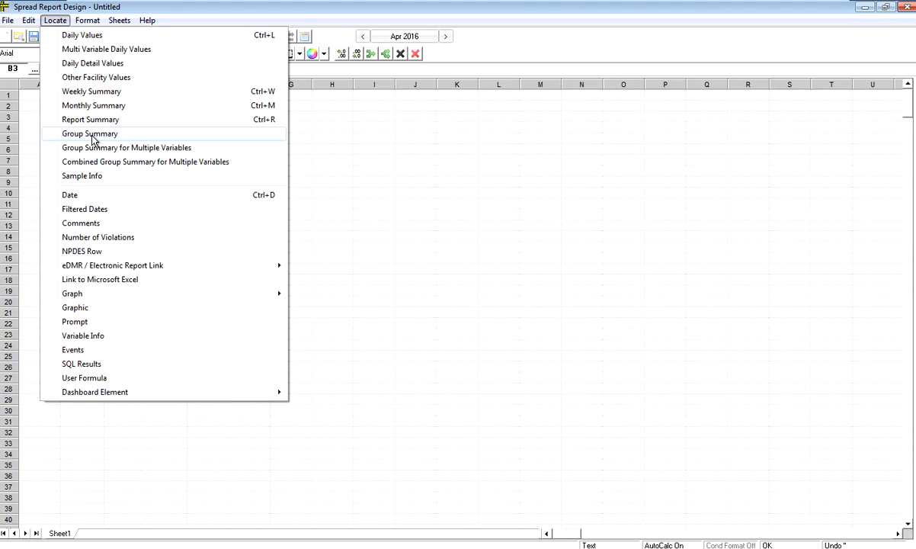
left_click(93, 38)
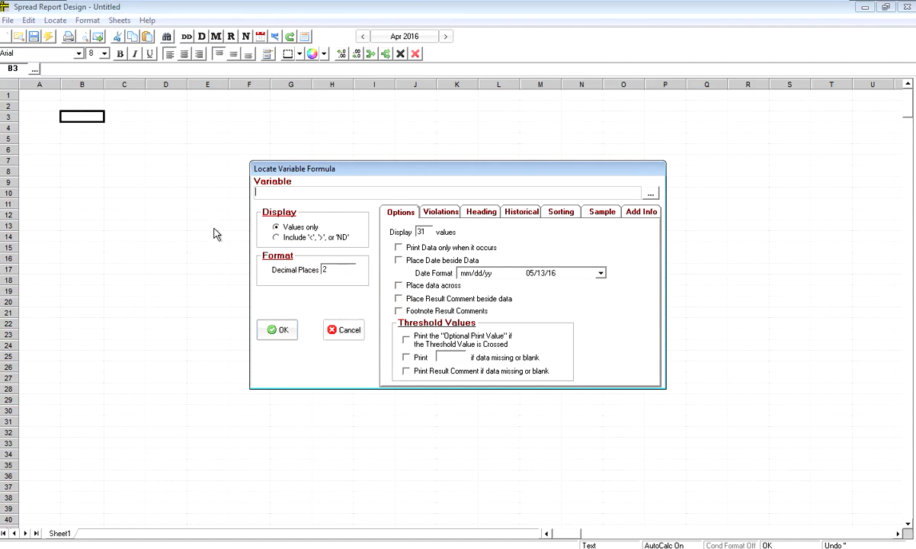
left_click_drag(347, 177, 326, 137)
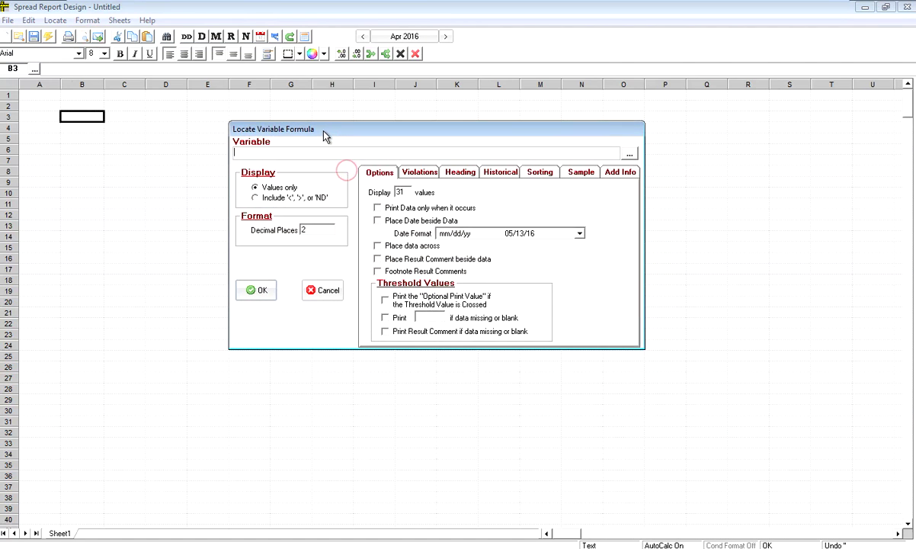
Step: Choose variable 1 Flow from the Influent location as the daily-values variable
left_click(630, 156)
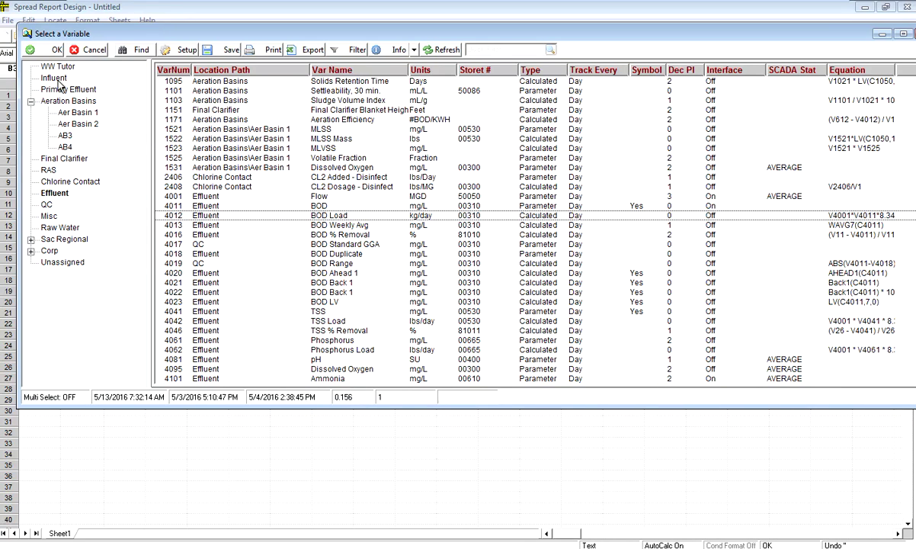
left_click(57, 80)
left_click(202, 82)
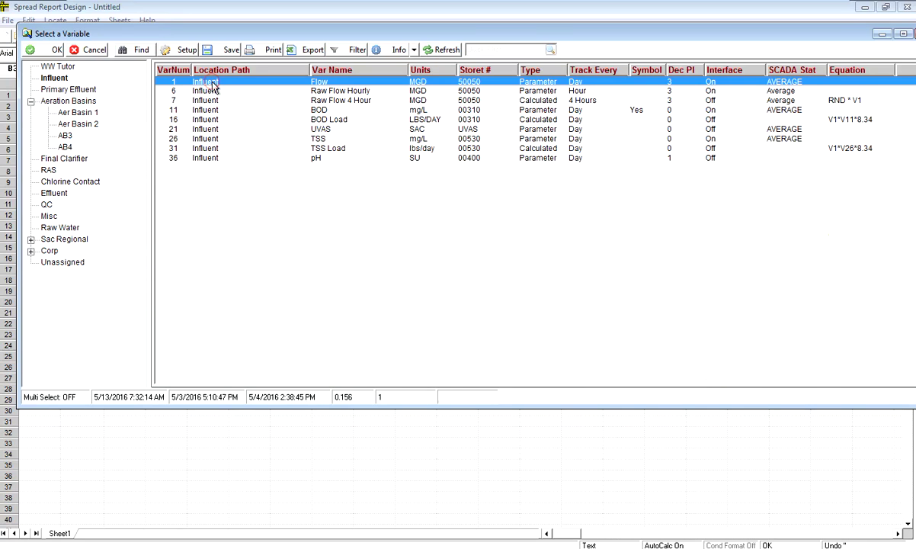
left_click(54, 50)
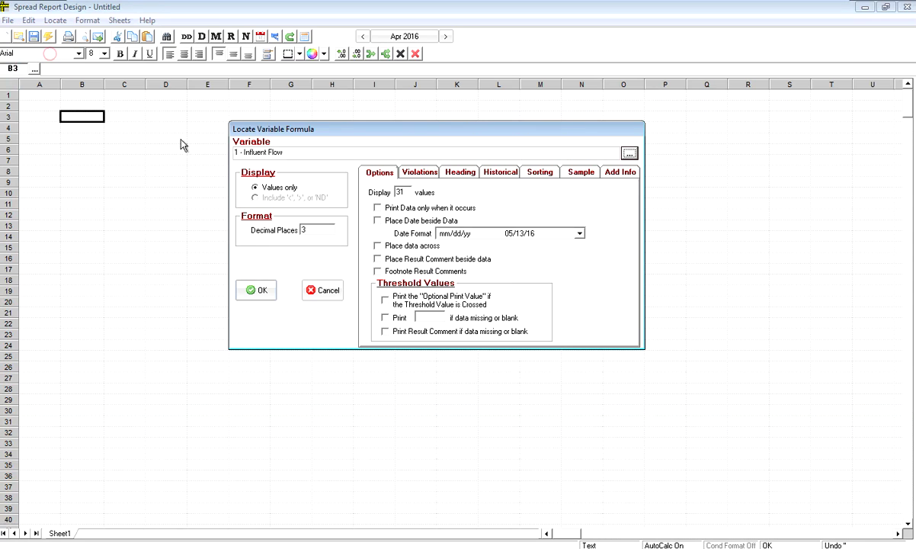
Step: Place daily Influent Flow values with dates beside them and a Location, Variable Name, Units heading
left_click(425, 222)
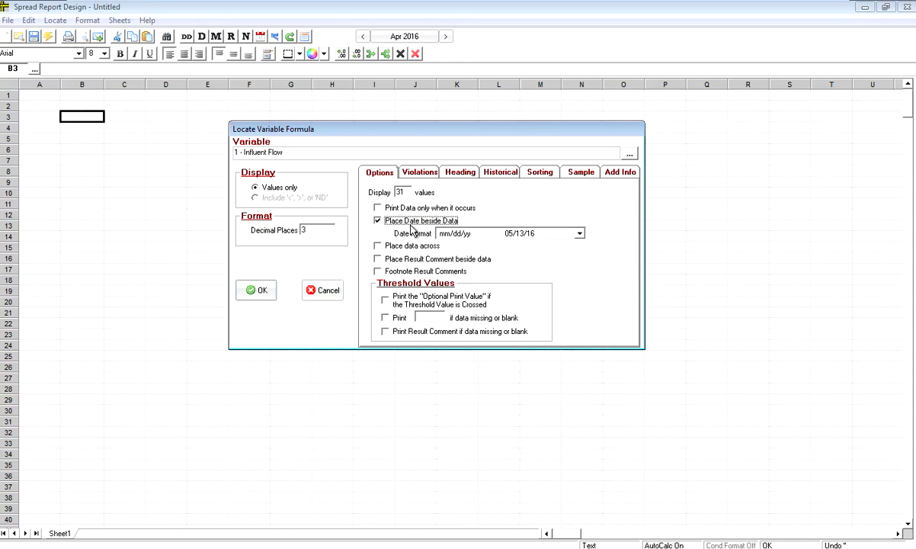
left_click(459, 173)
left_click(394, 208)
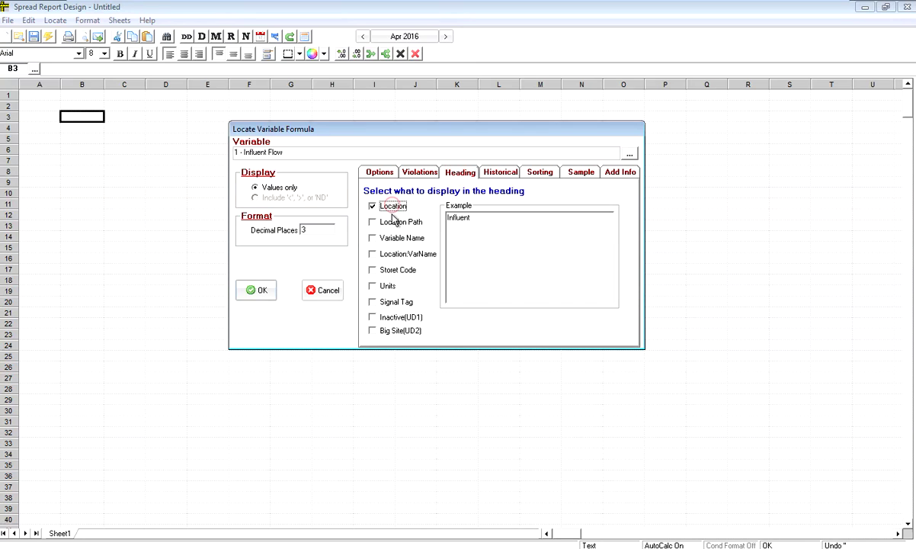
left_click(394, 239)
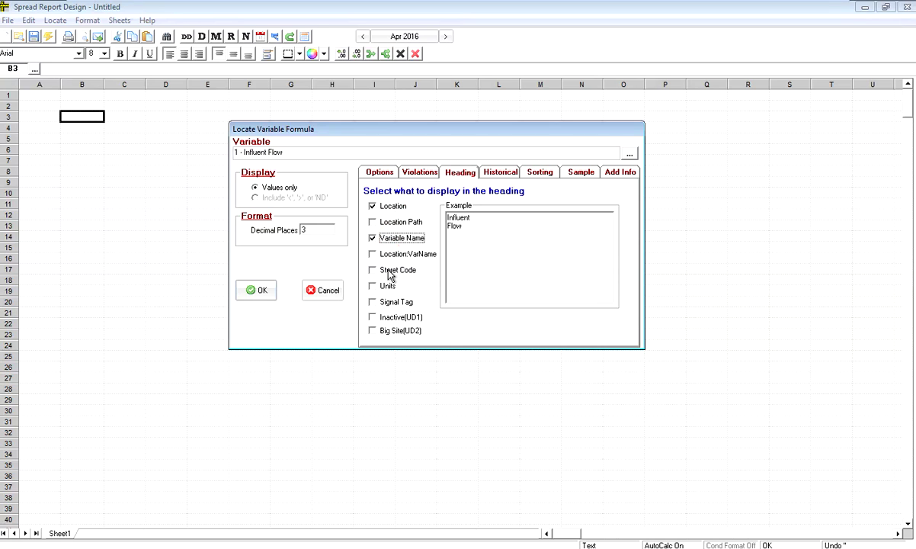
left_click(386, 286)
left_click(257, 292)
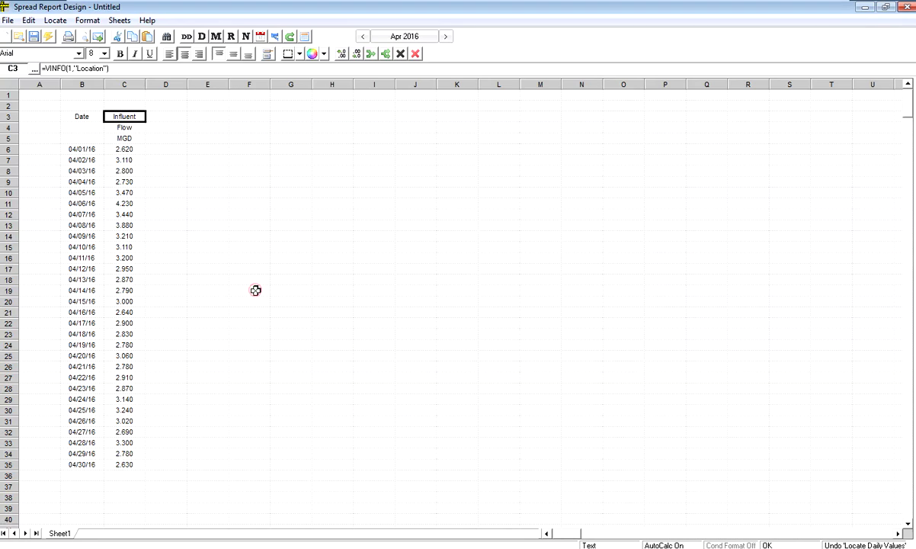
Step: Check cell C6's formula, switch the report preview to Mar 2016, and select D3
left_click(114, 151)
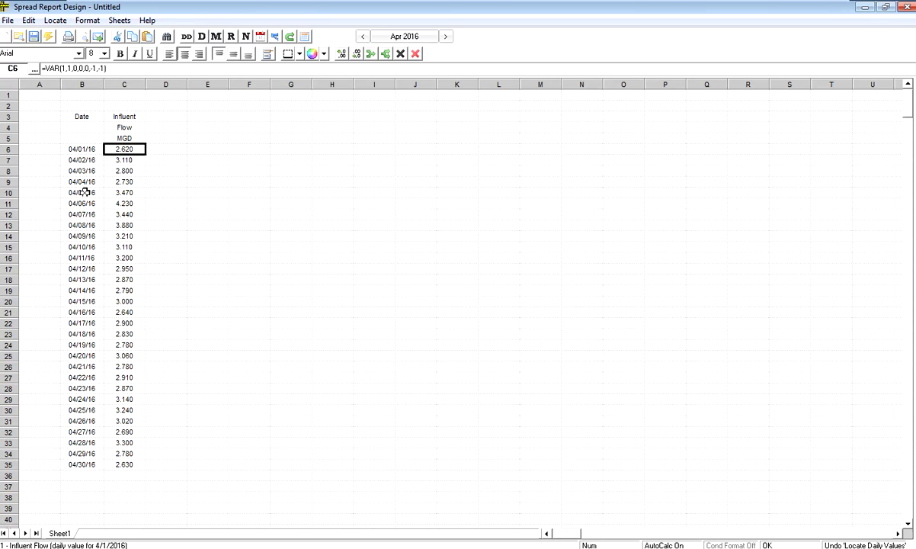
left_click(364, 36)
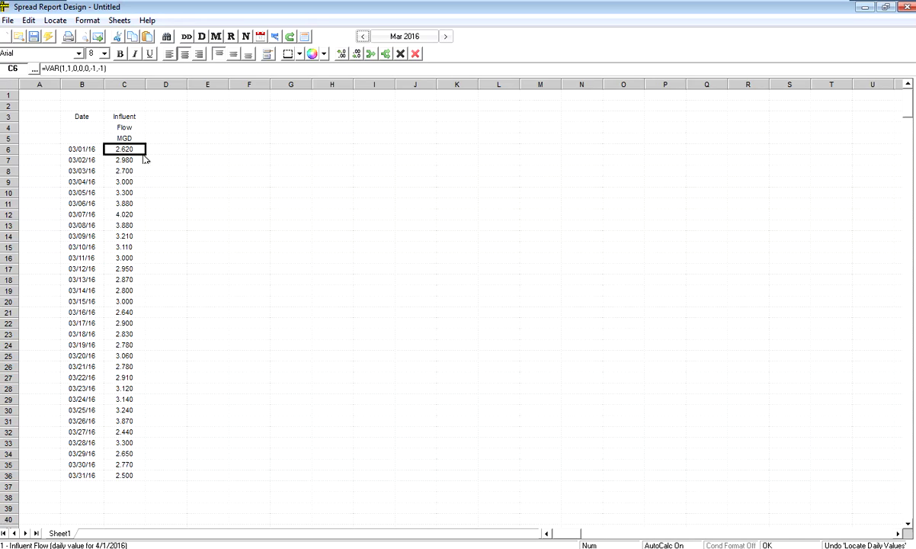
left_click(164, 115)
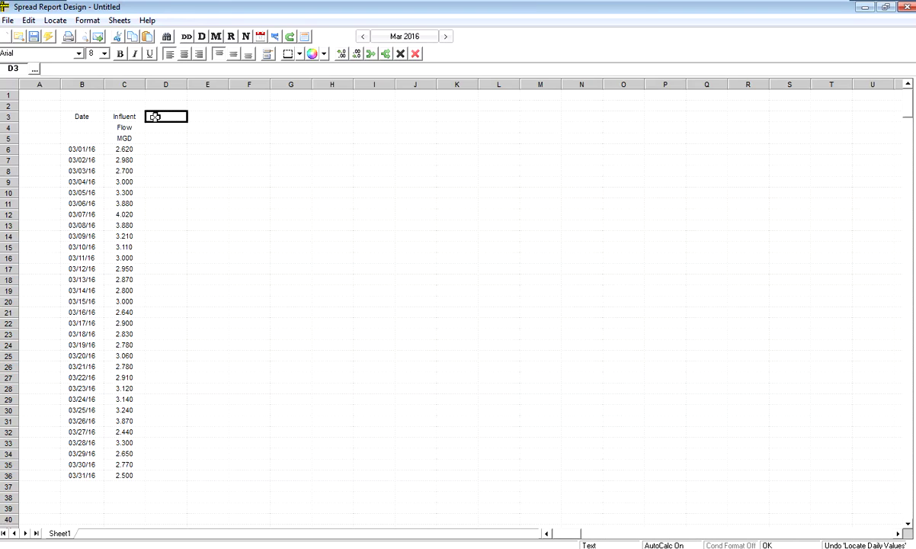
Step: Pick 4011 Effluent BOD for a new daily-values column using a BOD quick filter
left_click(54, 20)
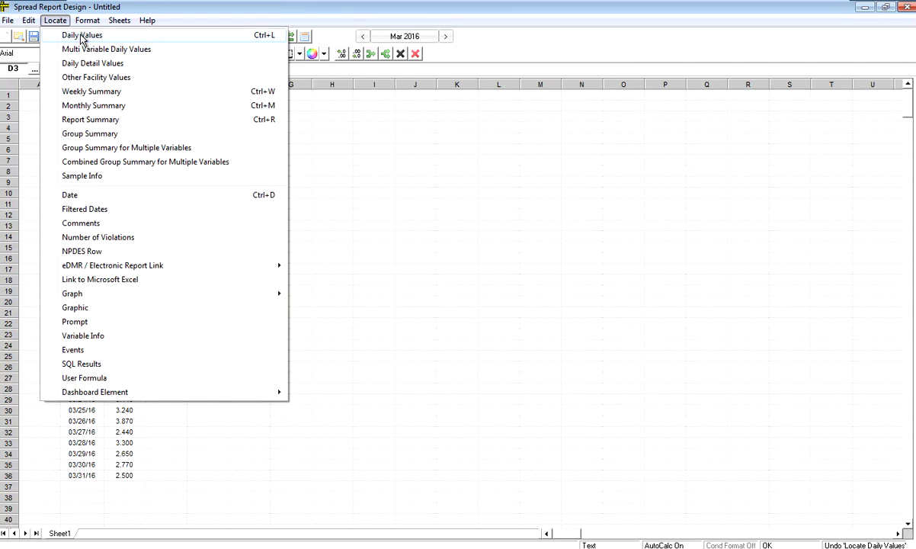
left_click(82, 36)
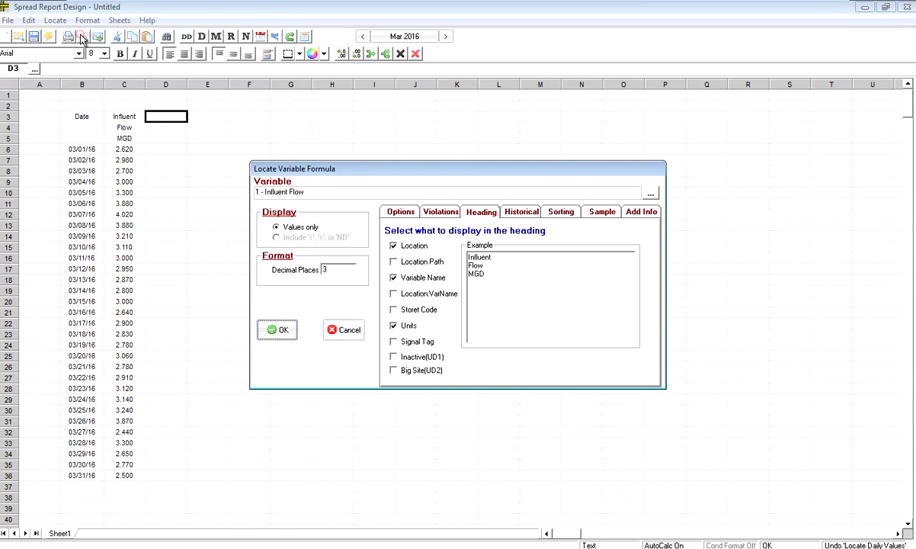
left_click(652, 195)
left_click(70, 67)
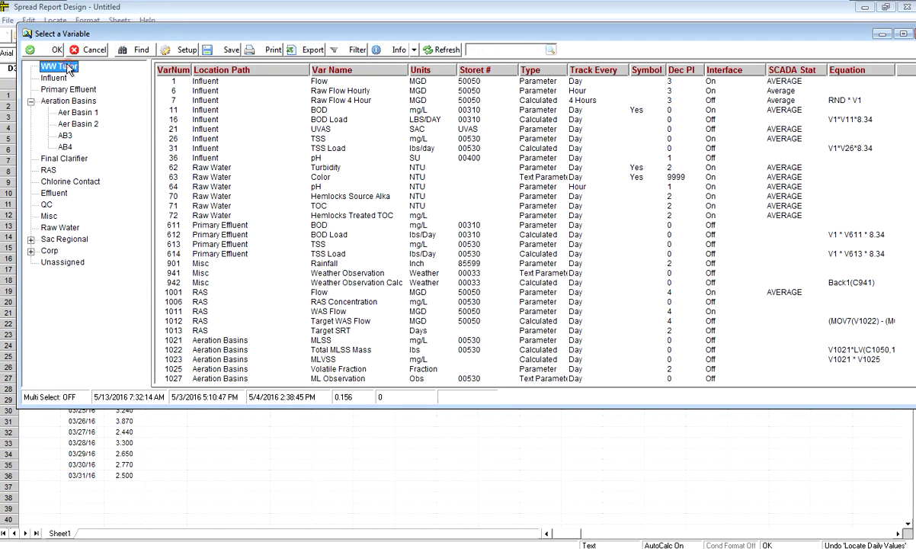
left_click(494, 52)
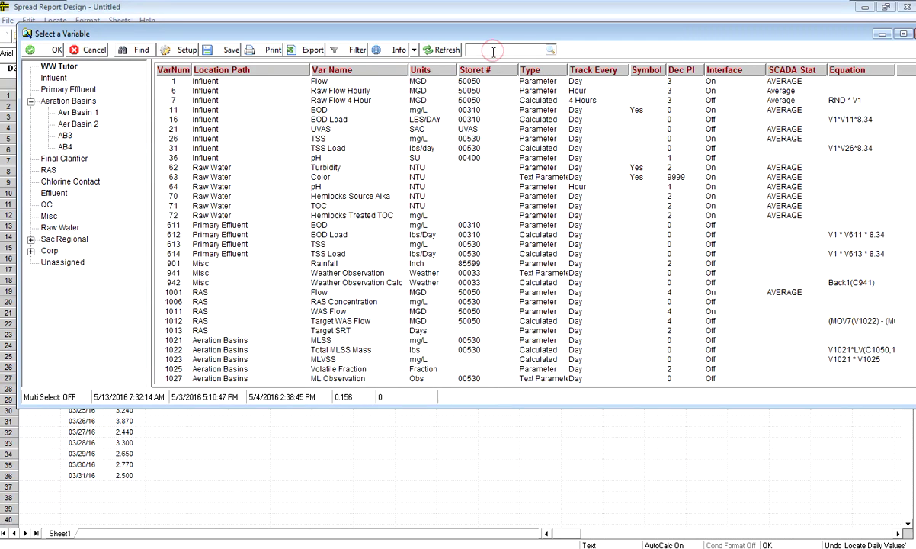
key("Return")
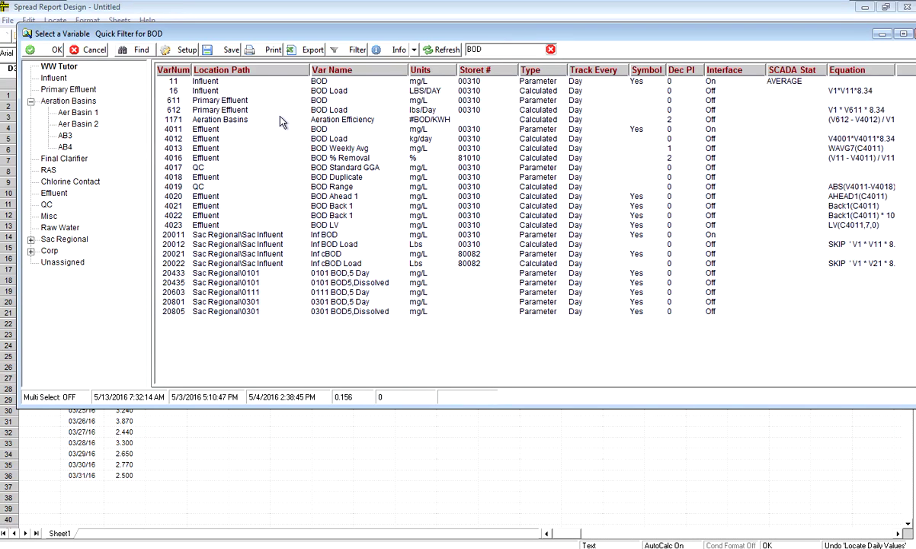
left_click(197, 129)
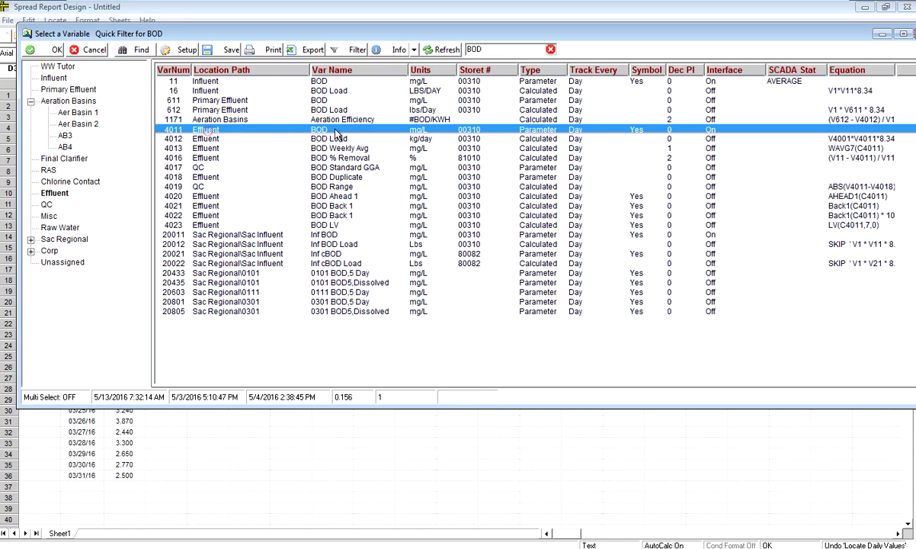
left_click(48, 52)
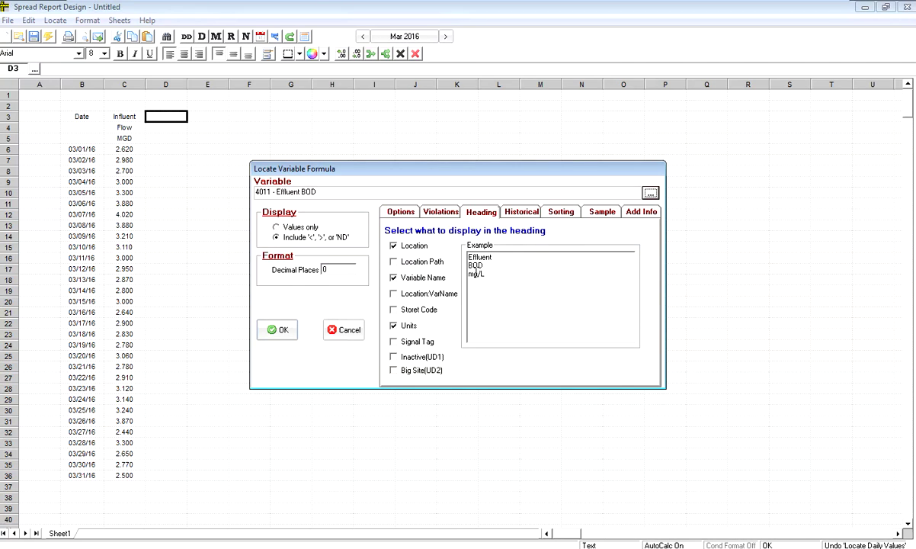
Step: Insert the daily Effluent BOD mg/L values into column D
left_click(399, 212)
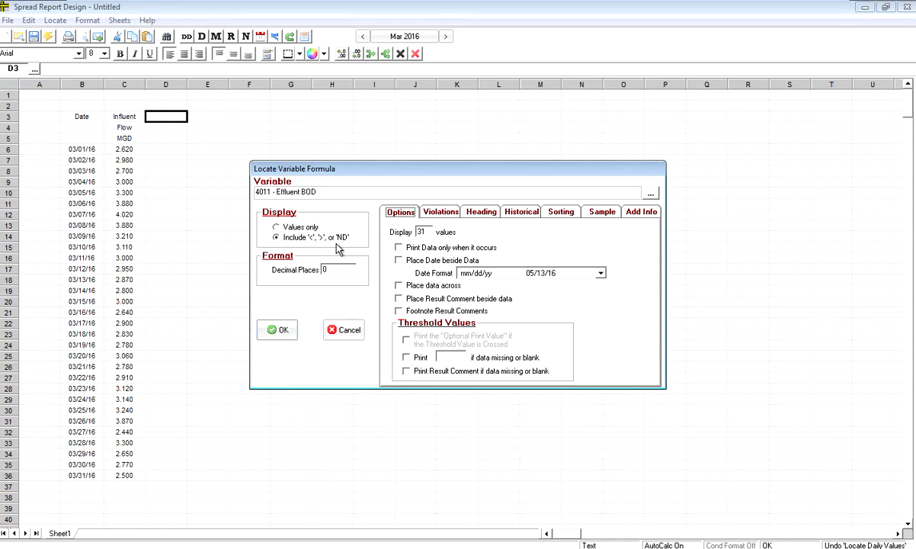
left_click(279, 331)
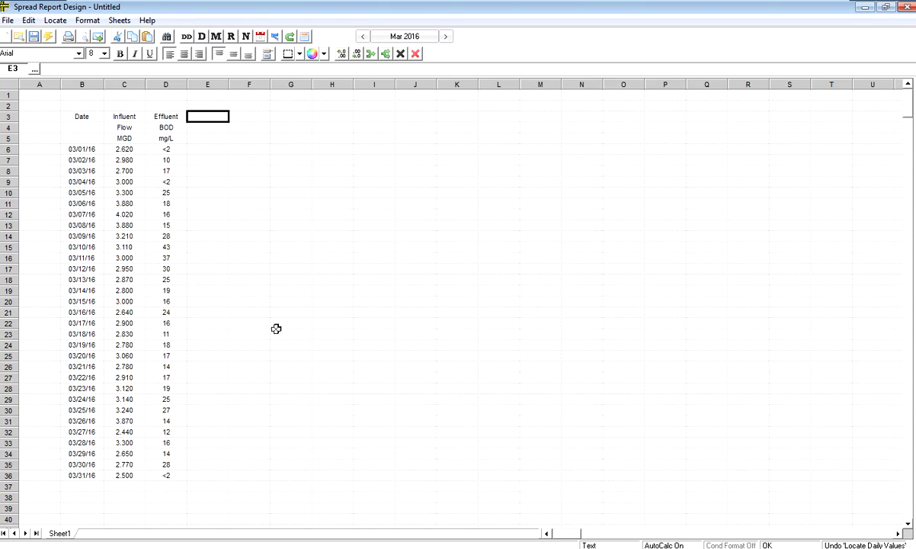
Step: Place 4012 Effluent BOD Load kg/day daily values in column E, keeping March 2016
key("Num_Lock")
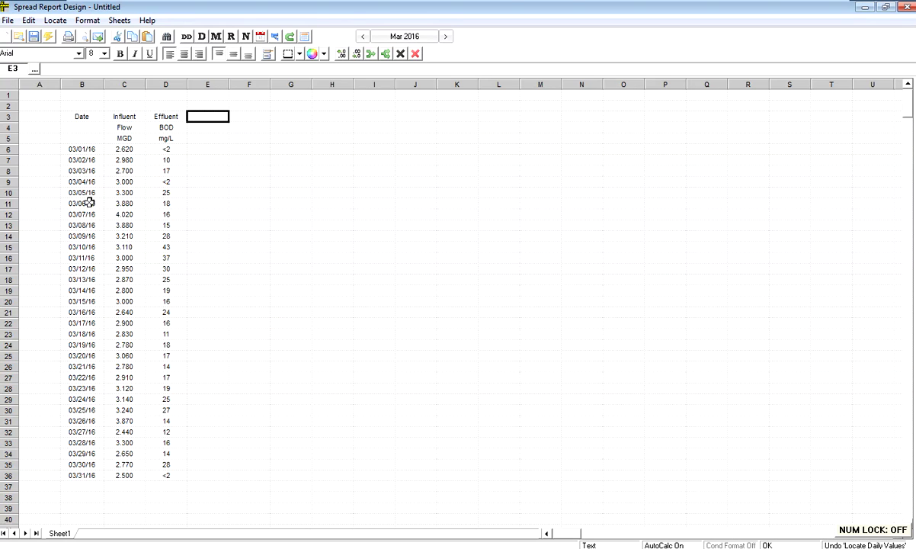
left_click(68, 23)
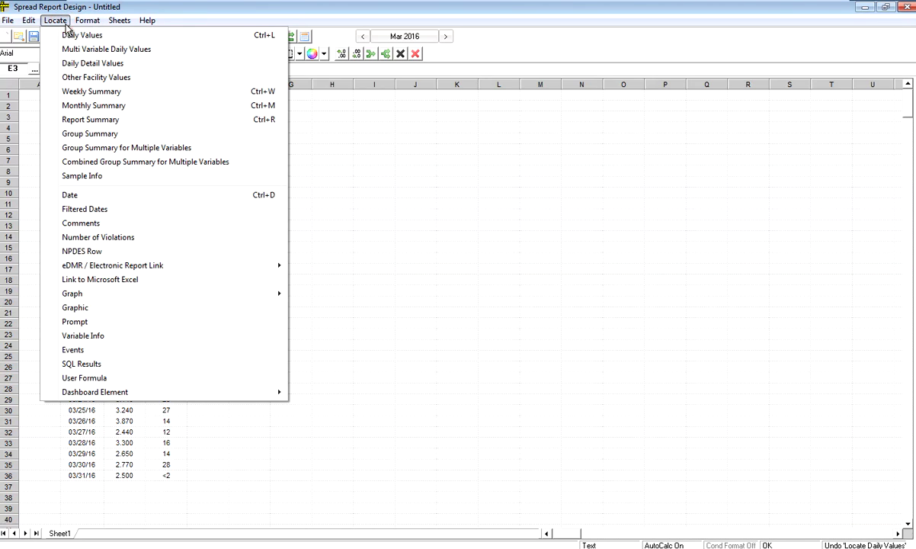
left_click(68, 36)
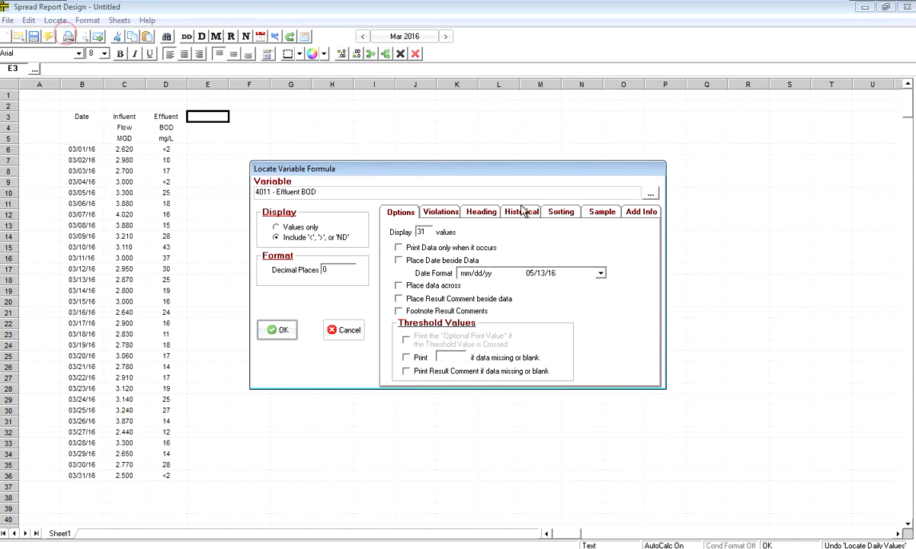
left_click(651, 194)
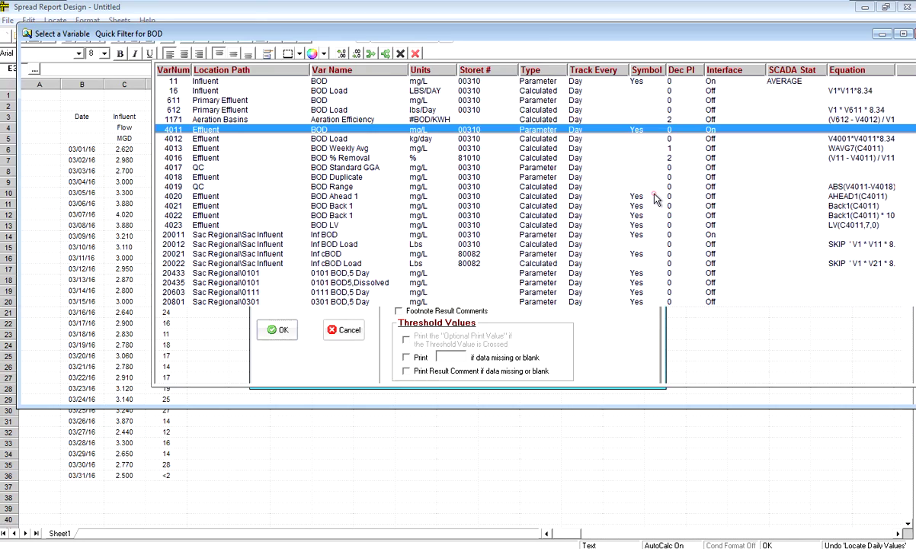
left_click(305, 138)
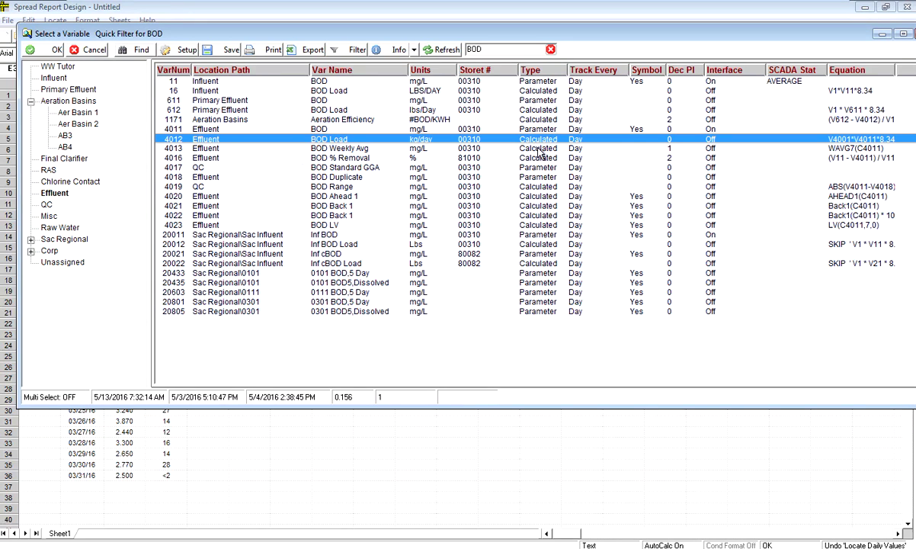
double_click(191, 139)
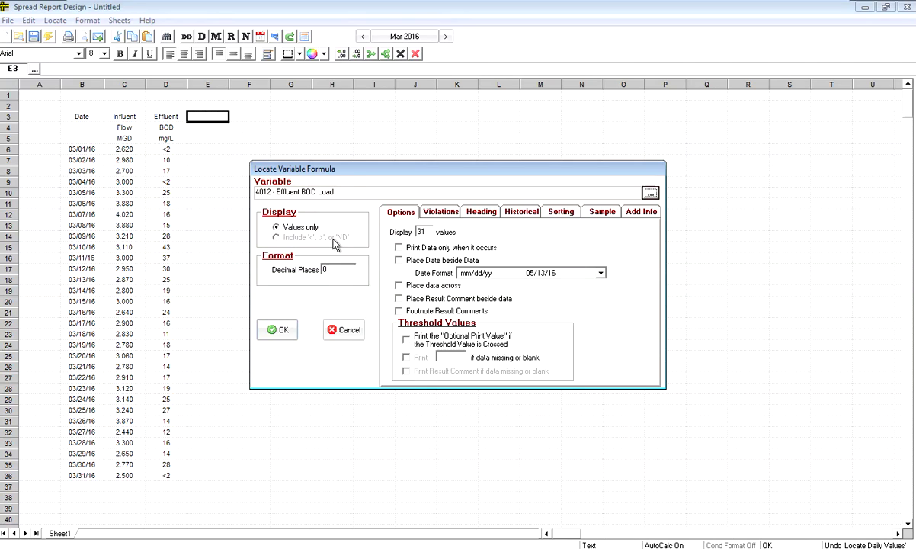
left_click(476, 211)
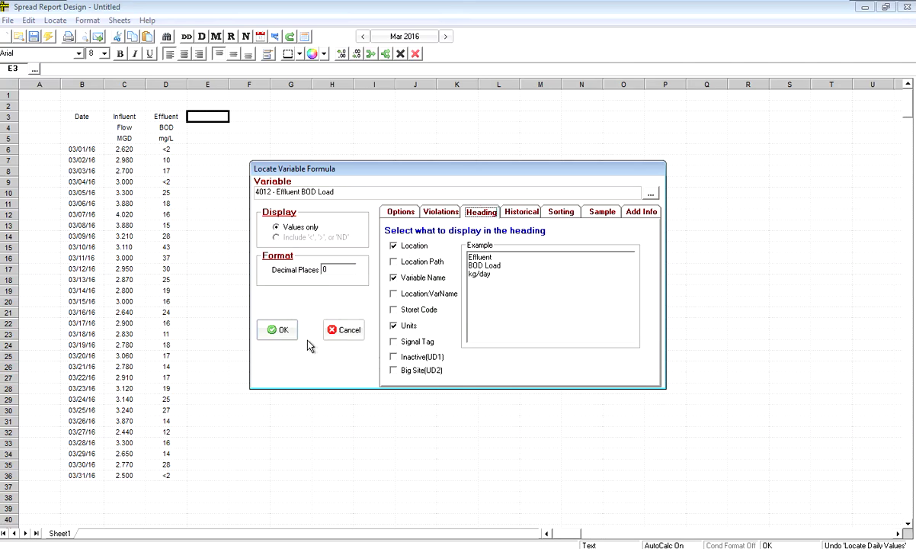
left_click(275, 327)
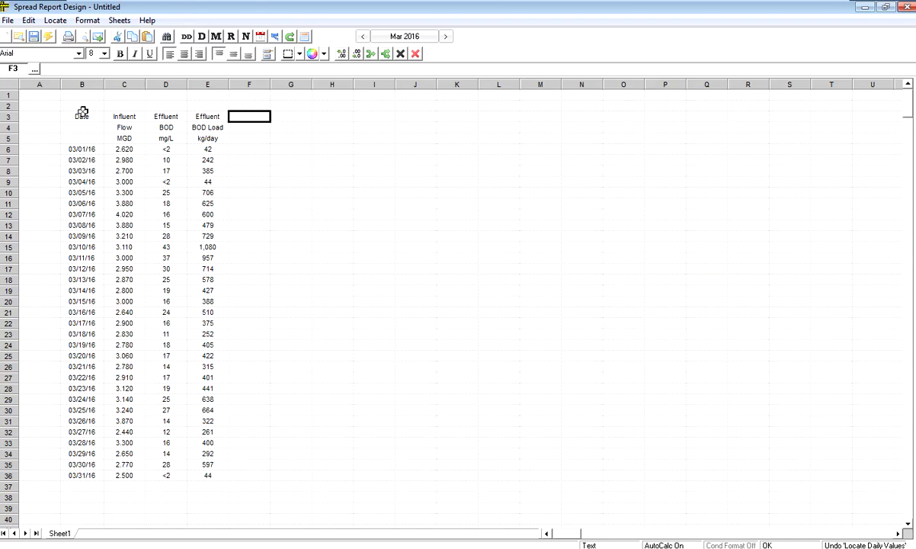
left_click(365, 36)
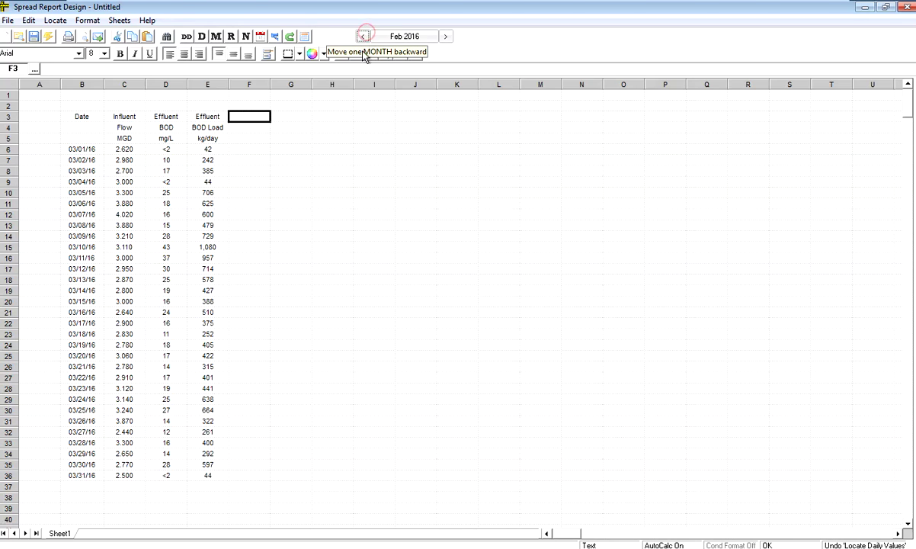
left_click(446, 38)
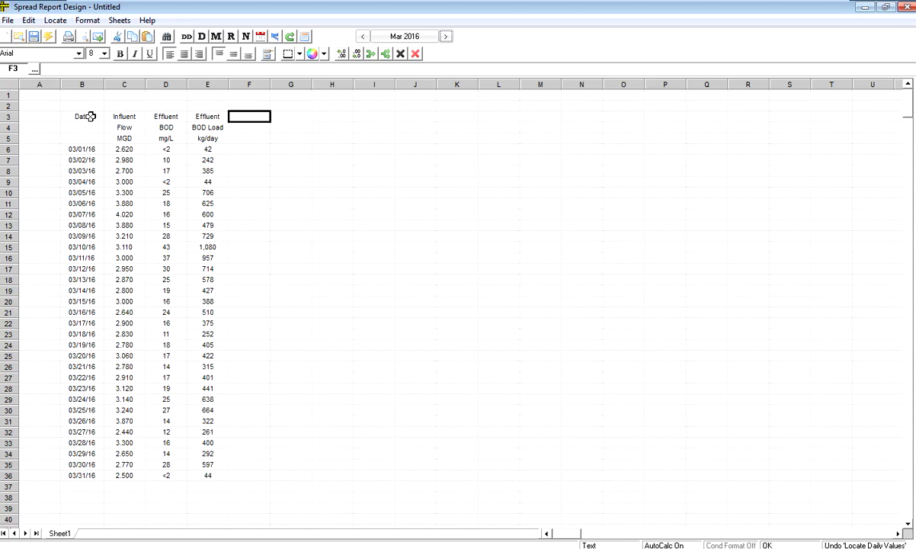
Step: Make header rows B3:E5 bold and box each column with borders
left_click_drag(90, 116, 200, 138)
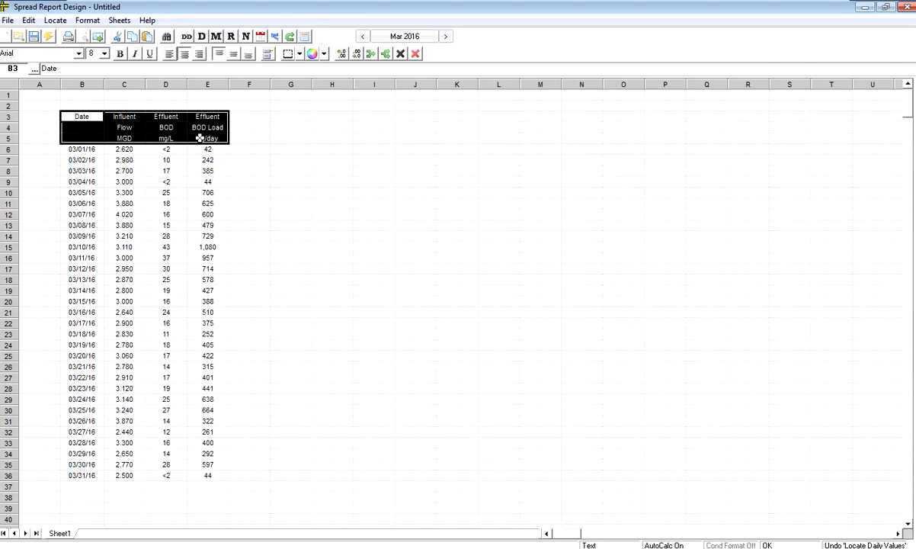
left_click(121, 54)
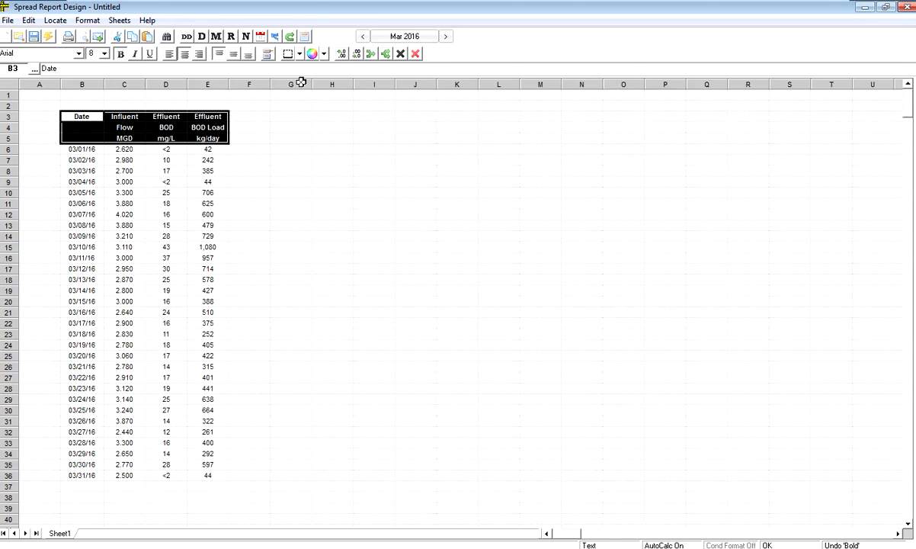
left_click(287, 55)
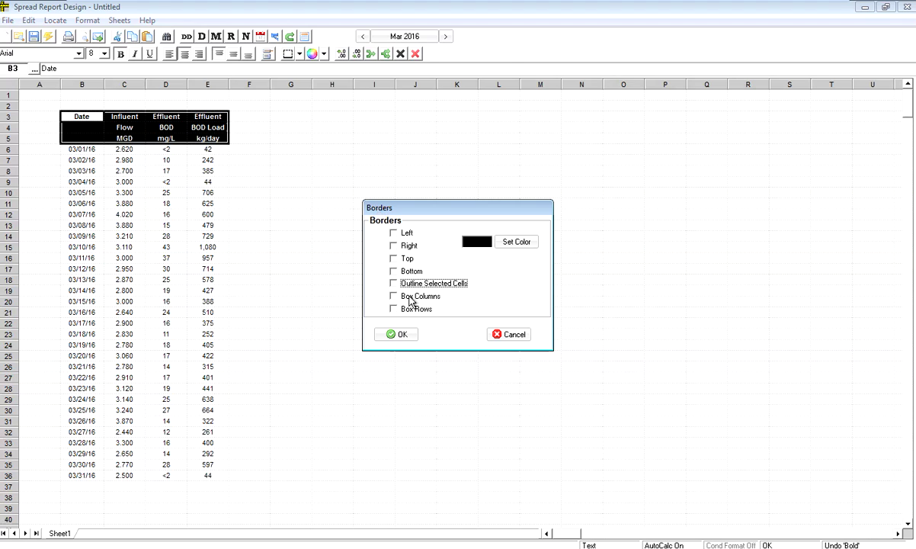
left_click(409, 299)
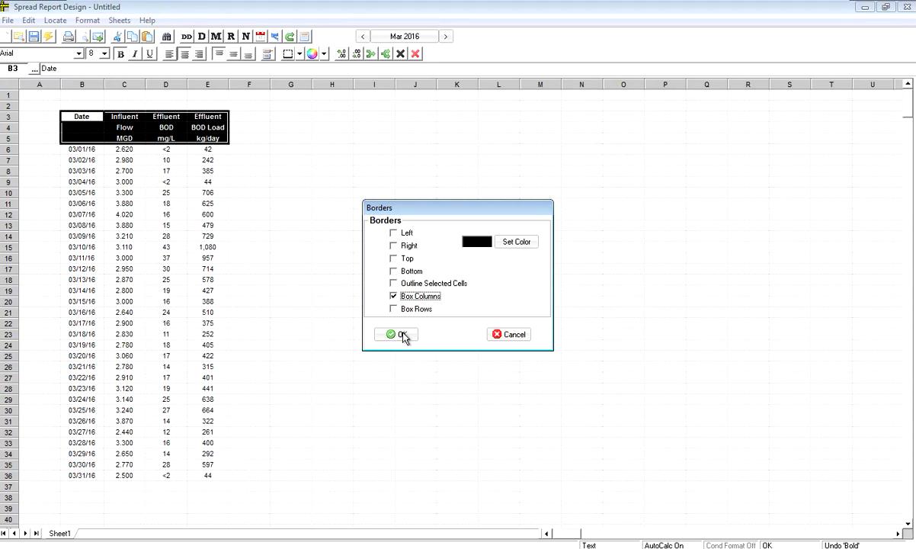
left_click(401, 334)
left_click(293, 247)
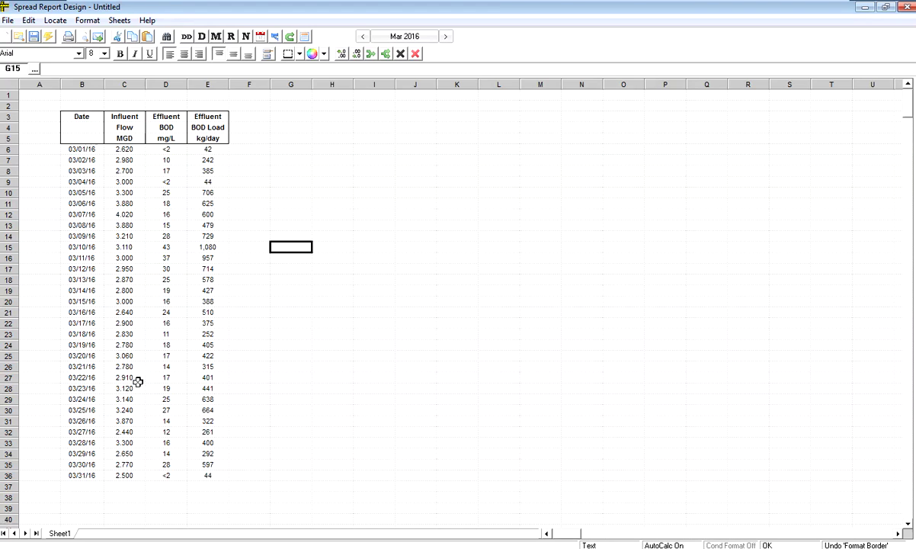
Step: Label cells B37 and B38 'Min' and 'Max'
left_click(82, 487)
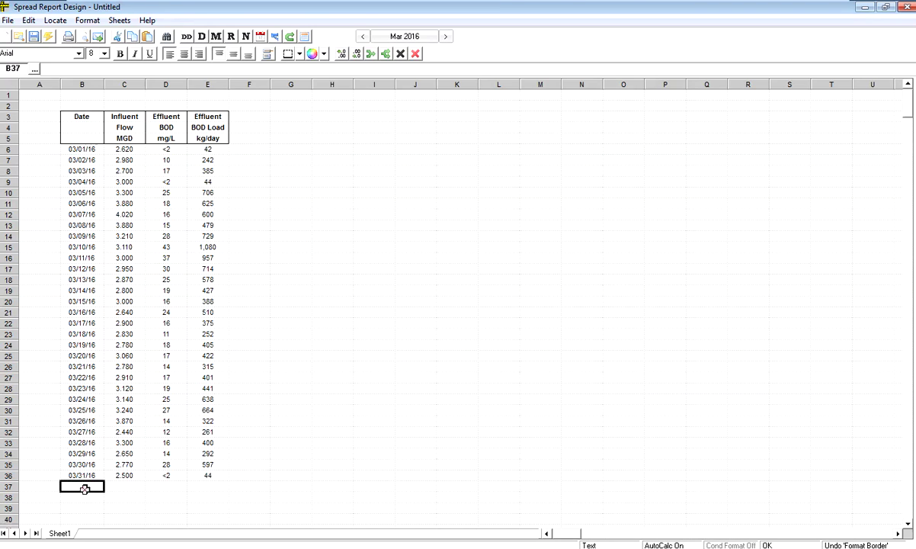
type("Min")
key("Tab")
key("Down")
key("Left")
type("Max")
key("Tab")
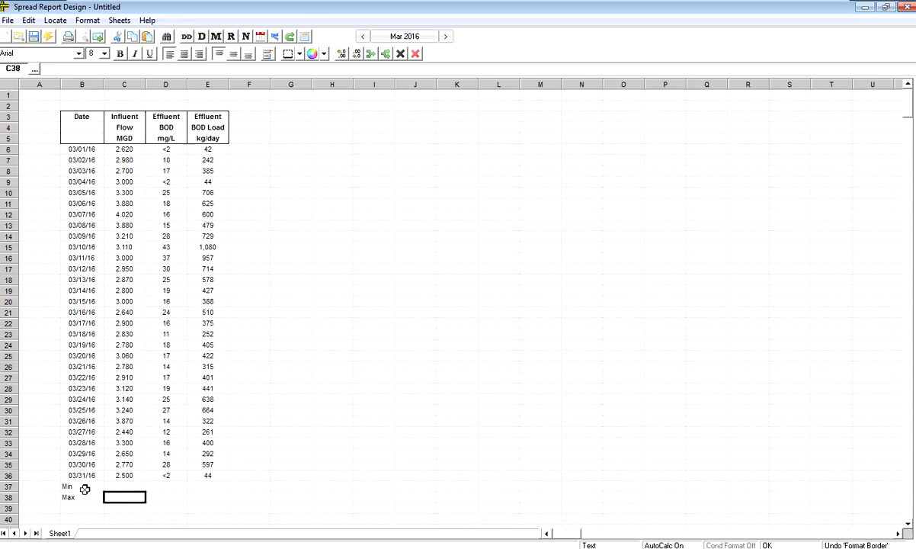
key("Up")
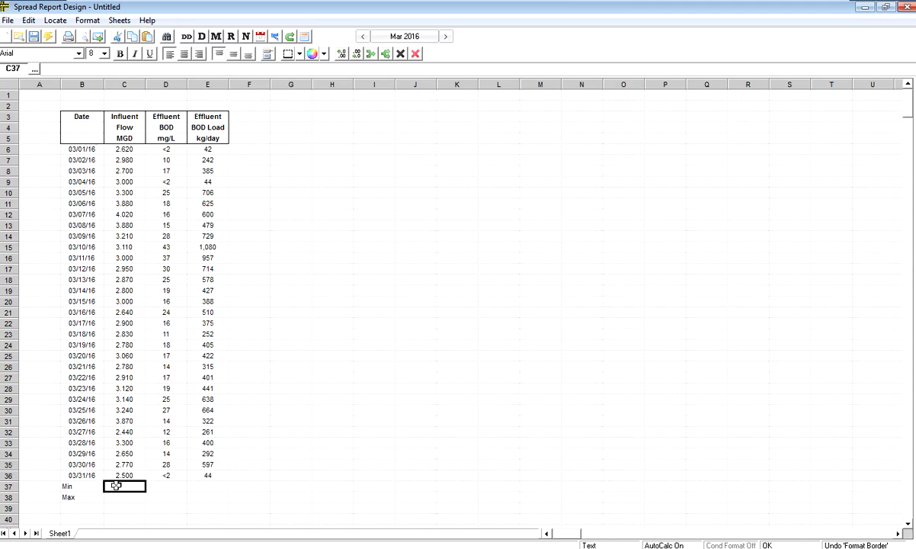
Step: Add a centred minimum flow formula in C37 showing 2.440 with three decimals
left_click(116, 486)
type("=MIN(C6:C36")
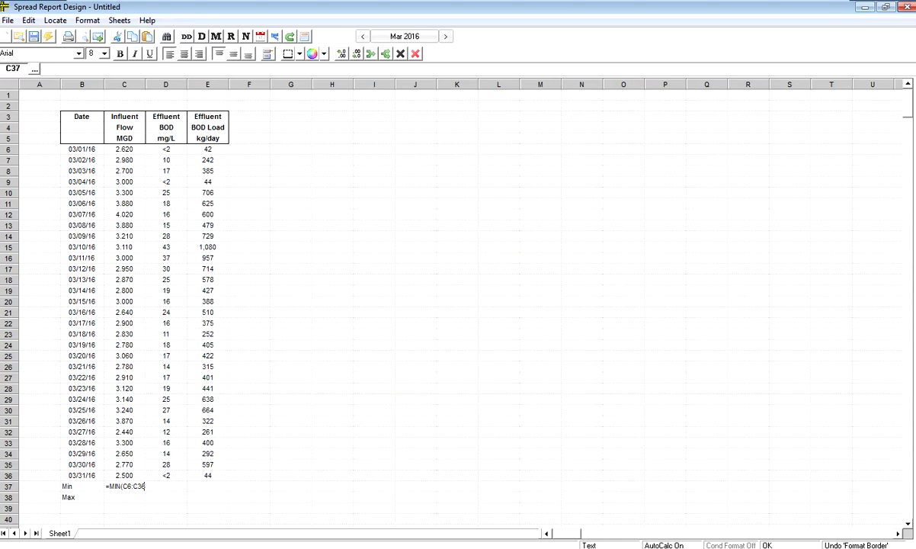
key("Tab")
key("Down")
left_click(131, 491)
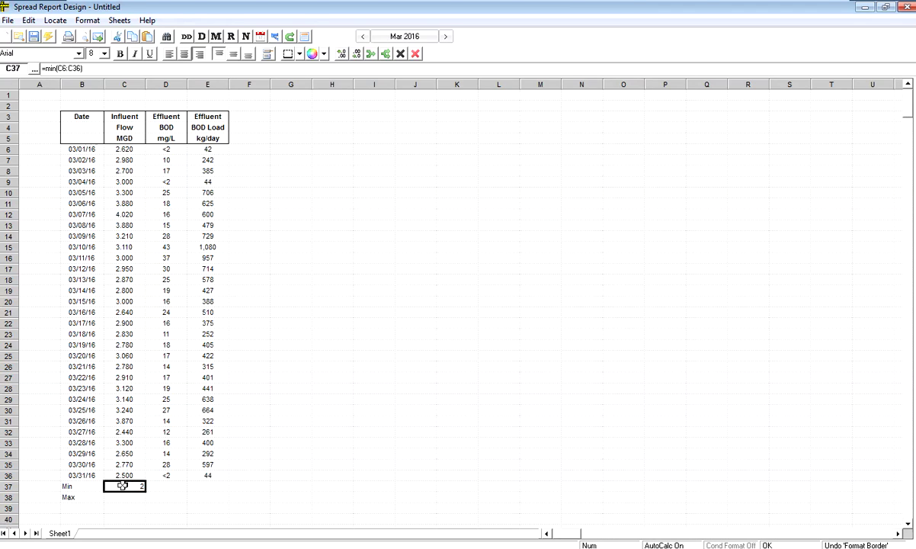
left_click(342, 55)
left_click(343, 55)
left_click(342, 55)
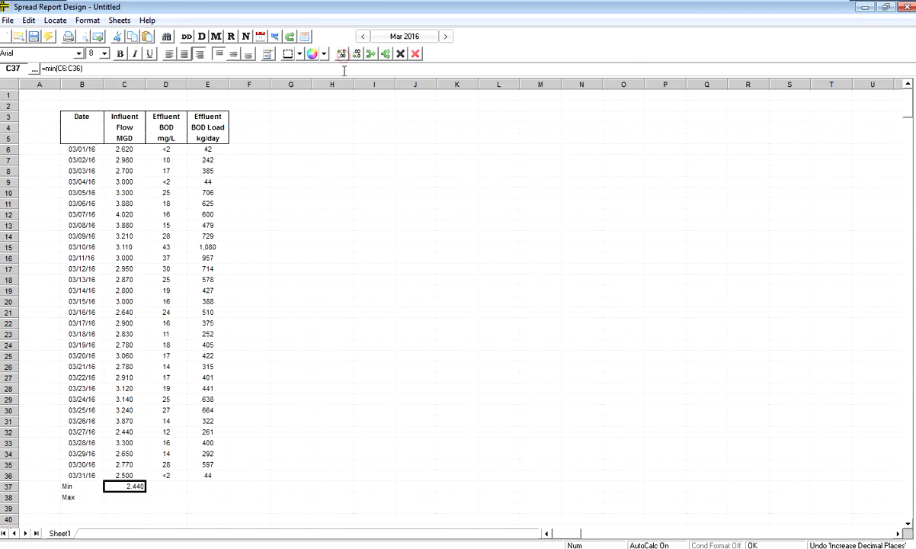
left_click(184, 55)
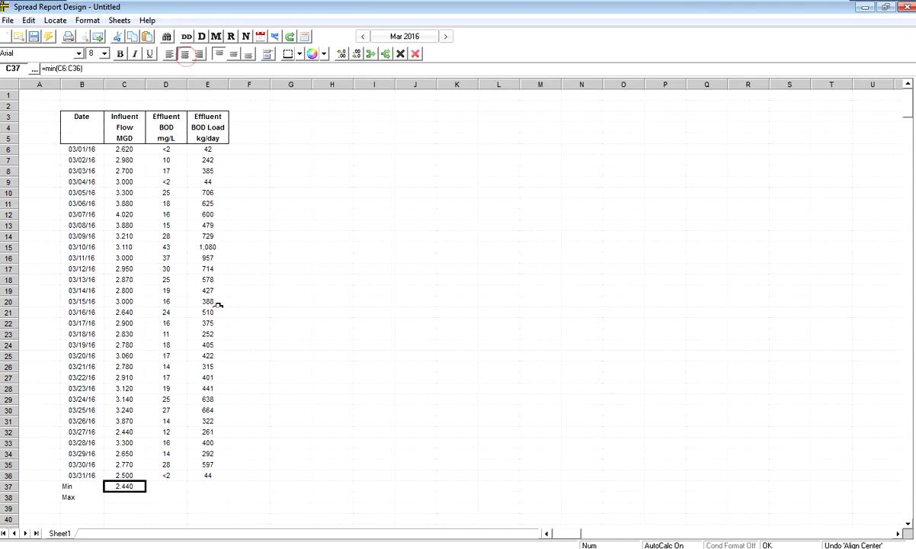
Step: Add a centred =Max(C6:C36) formula in C38, giving 4.020
left_click(137, 496)
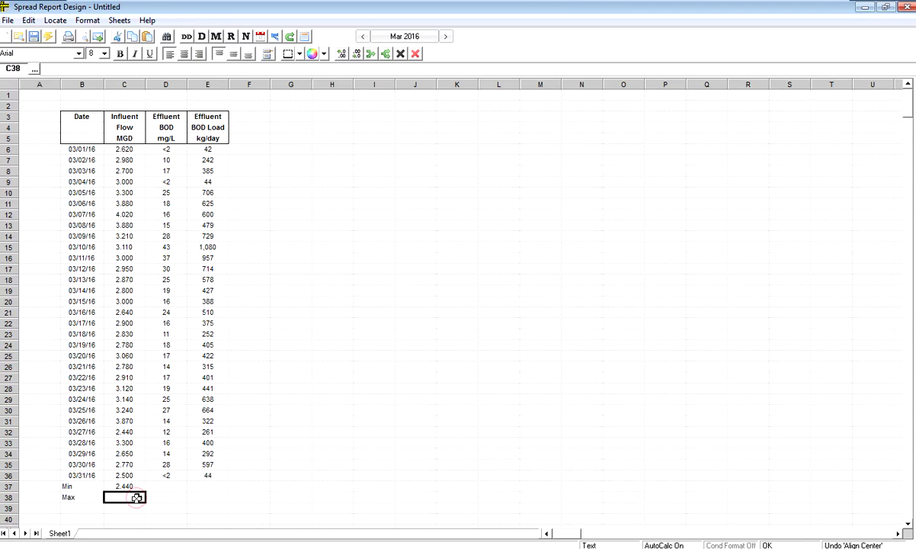
type("=Max(c6:c36")
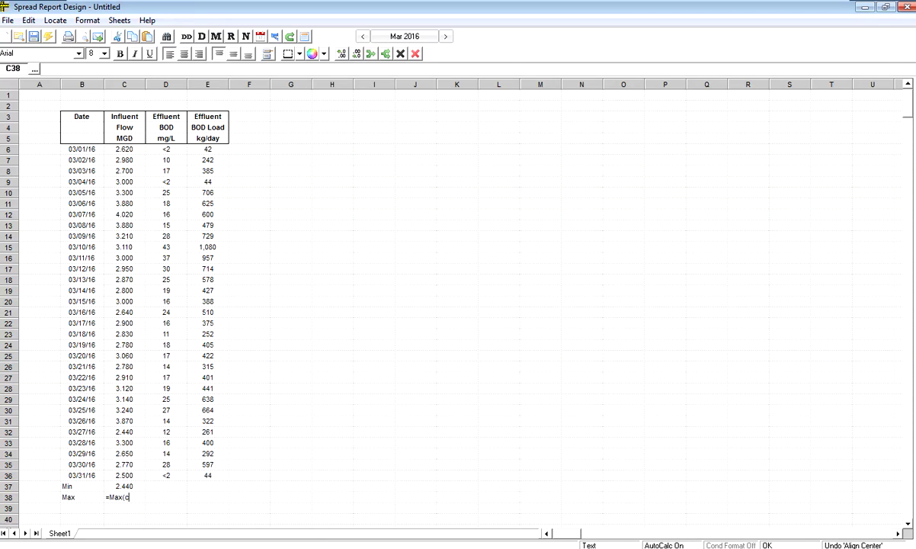
key("Tab")
left_click(137, 498)
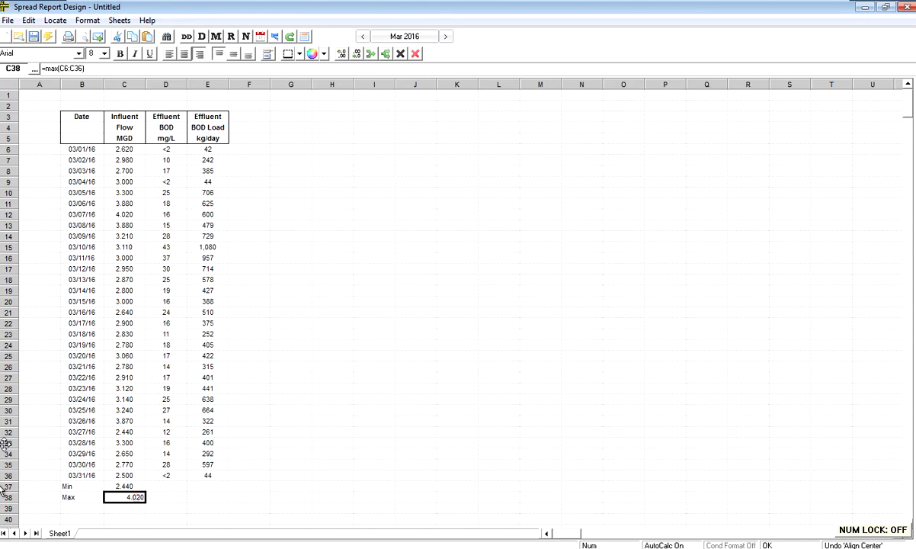
left_click(184, 54)
Step: Enter =MIN(D6:D36) in D37 as the Effluent BOD minimum formula and reselect the cell
left_click(168, 487)
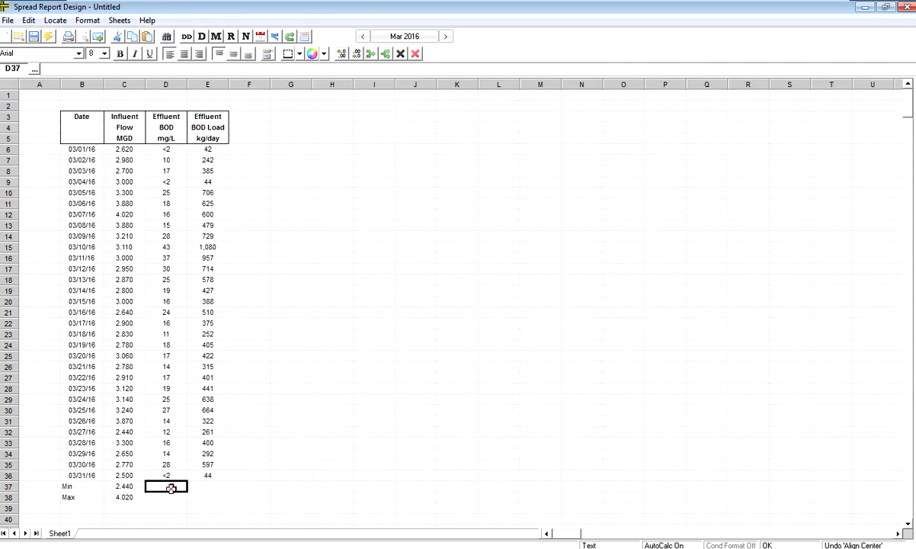
type("=")
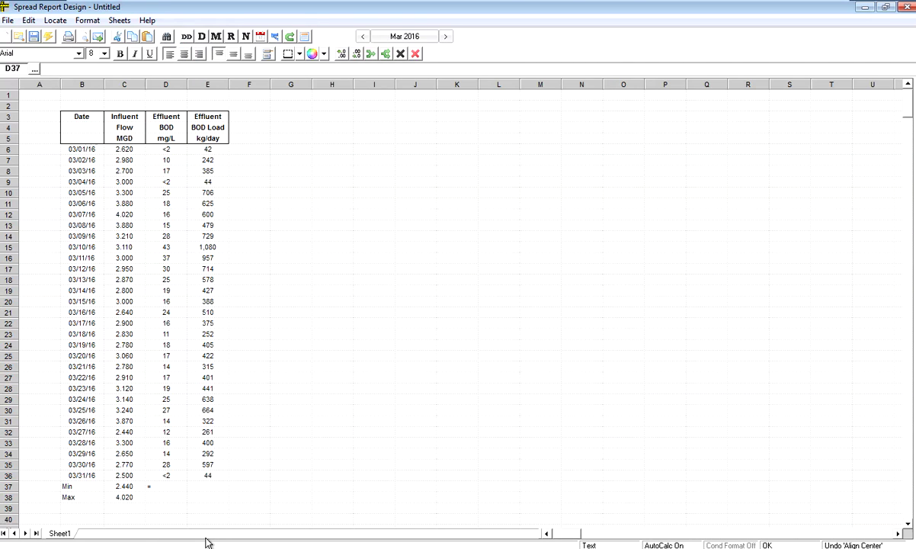
type("MIN(D6:D36)")
key("Tab")
key("Num_Lock")
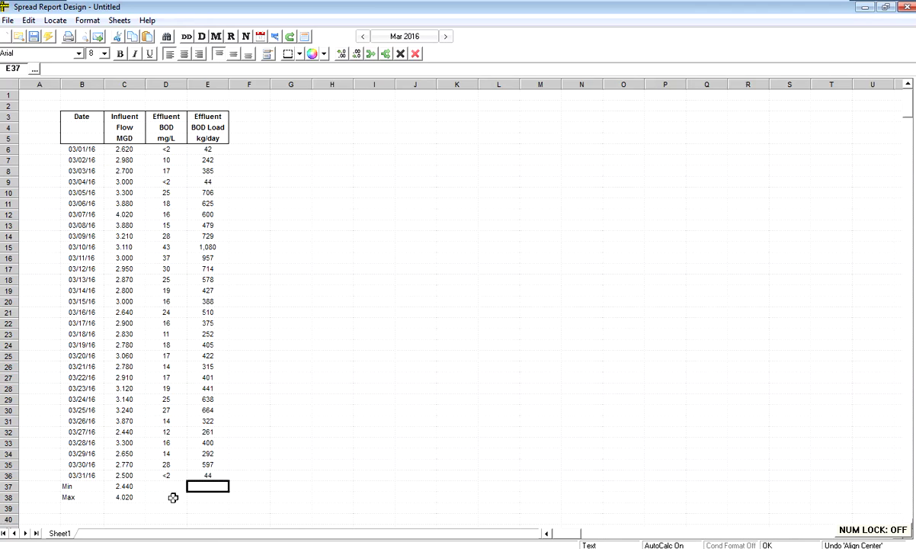
left_click(162, 486)
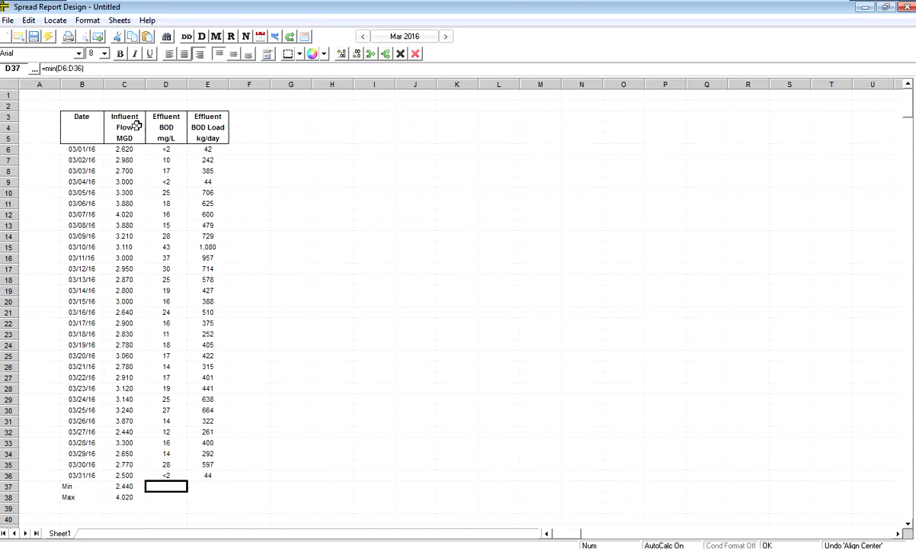
Step: Place a Report Summary Minimum for variable 4011 Effluent BOD in D37, keeping the '<' symbol (<2)
left_click(55, 21)
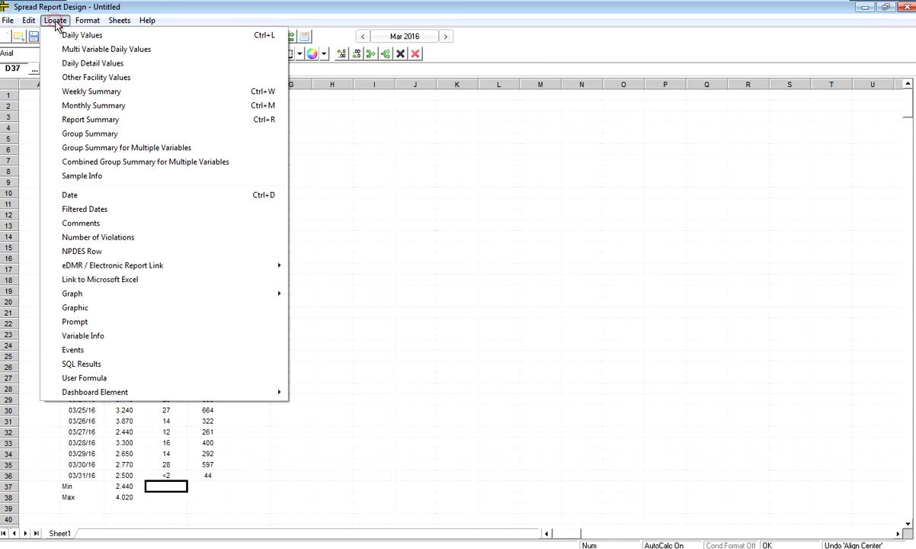
left_click(90, 120)
left_click_drag(298, 160, 328, 143)
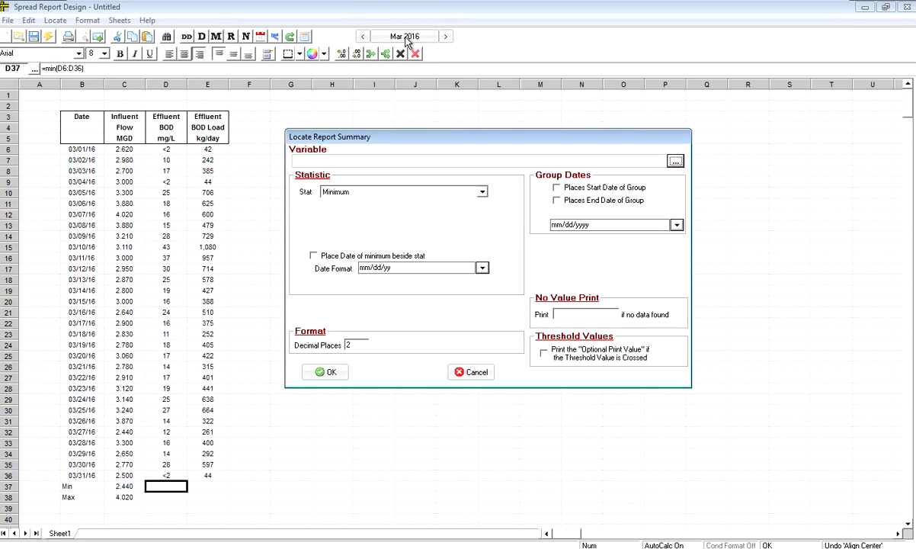
left_click(675, 161)
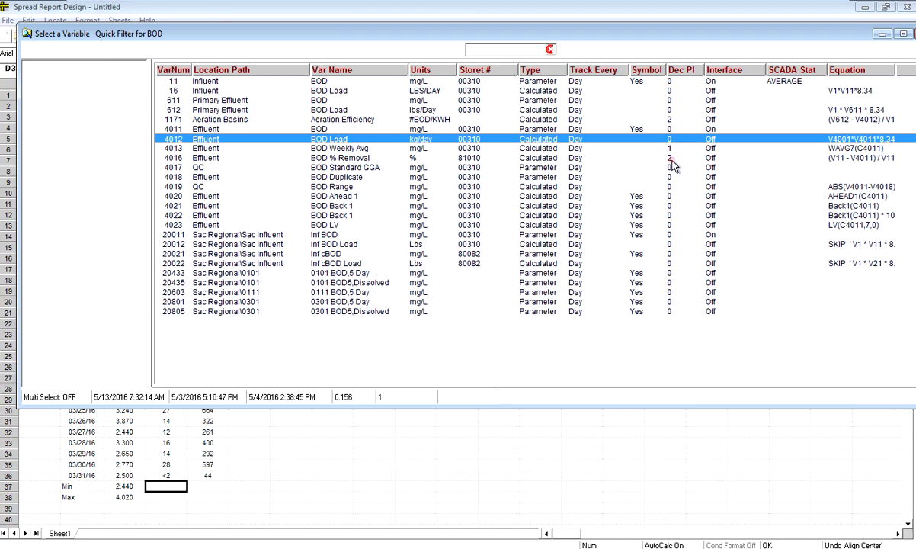
left_click(256, 129)
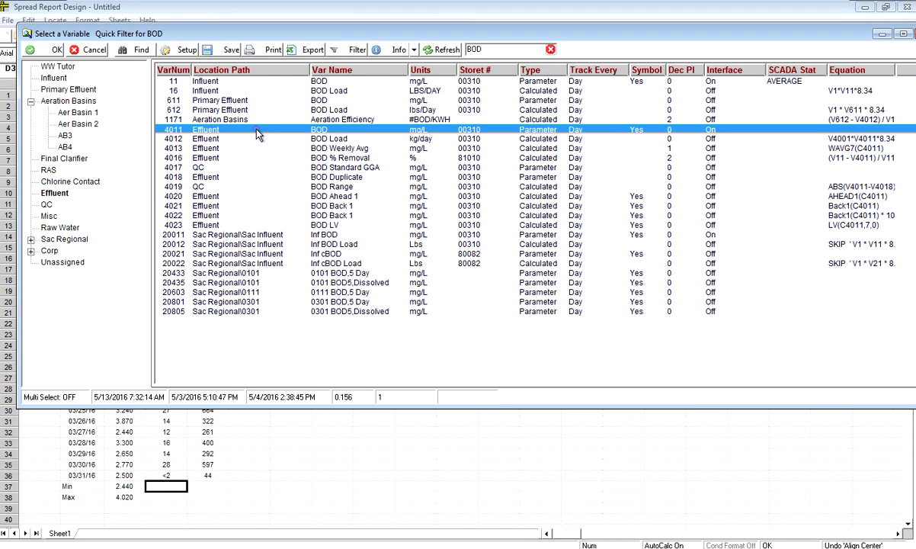
left_click(52, 50)
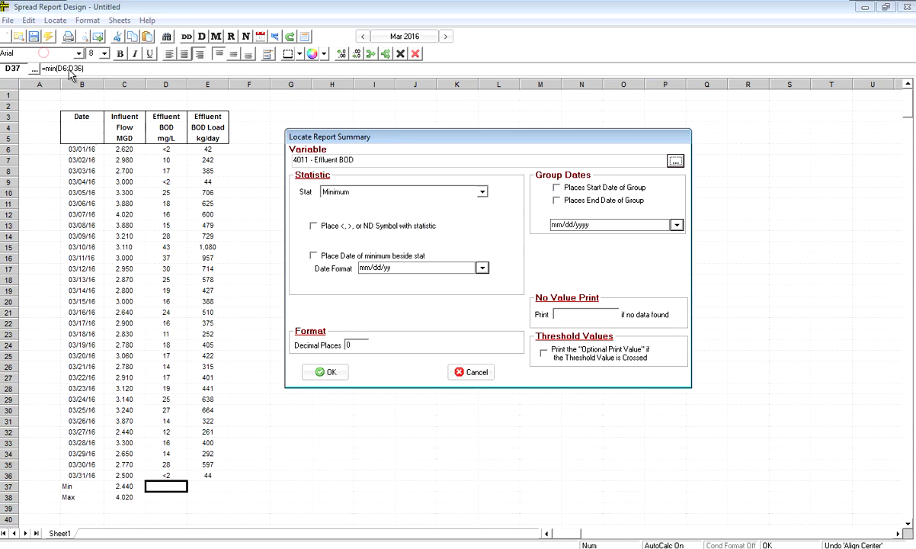
left_click(407, 227)
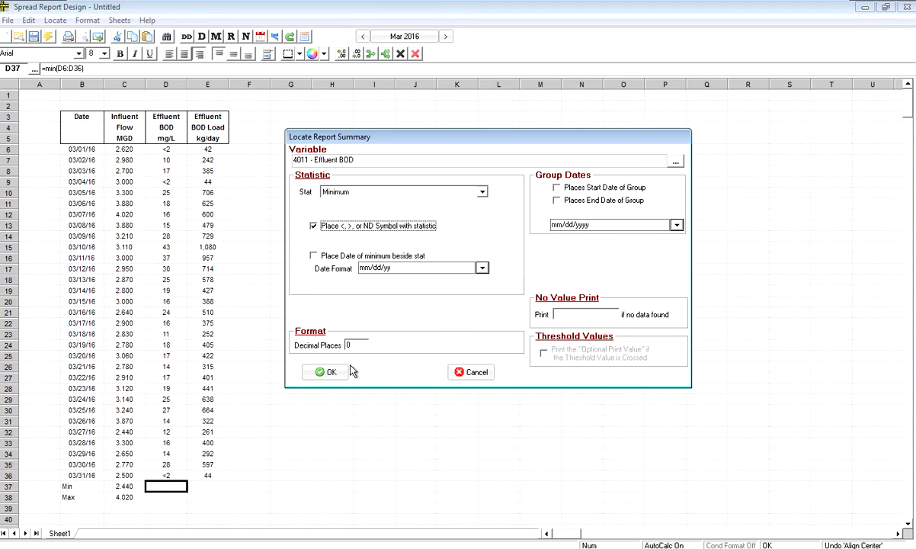
left_click(327, 371)
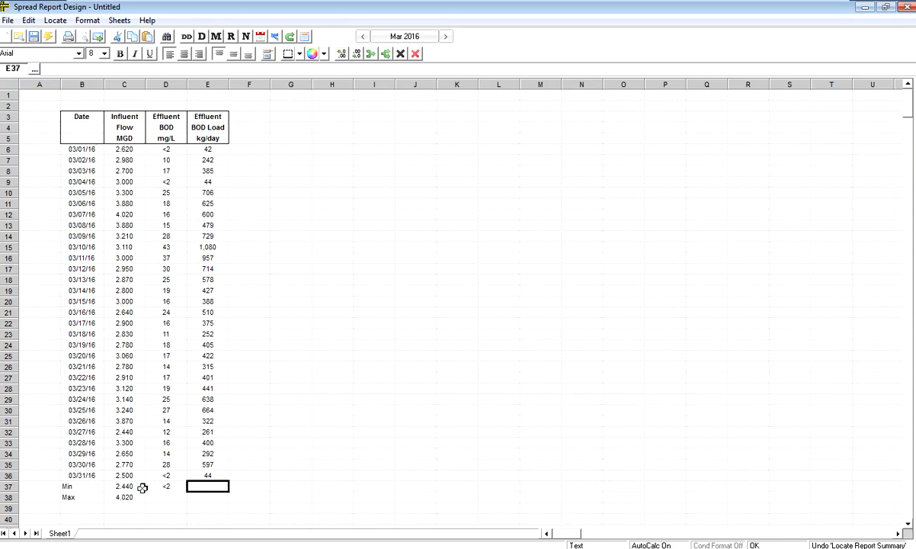
Step: Place a Report Summary Maximum of Effluent BOD (43) in D38, then select G7
left_click(166, 499)
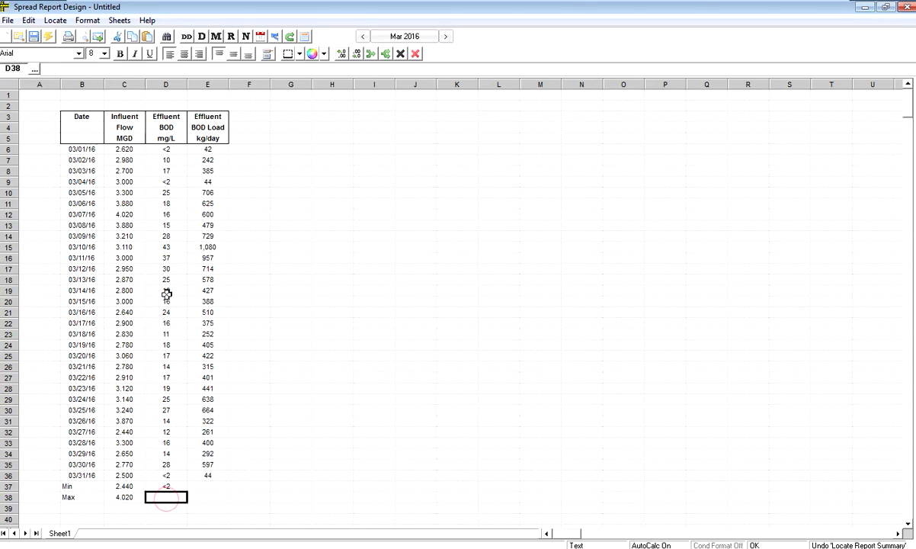
left_click(55, 20)
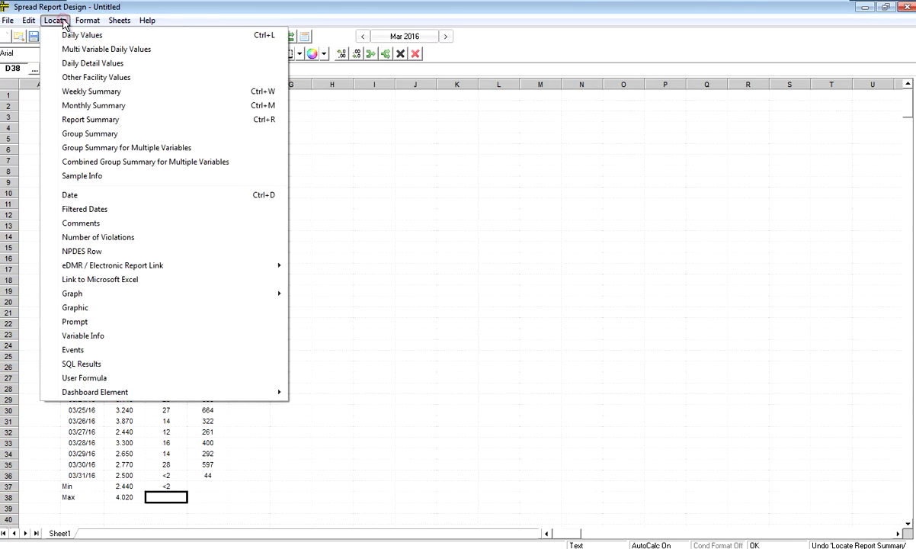
left_click(113, 120)
left_click(305, 208)
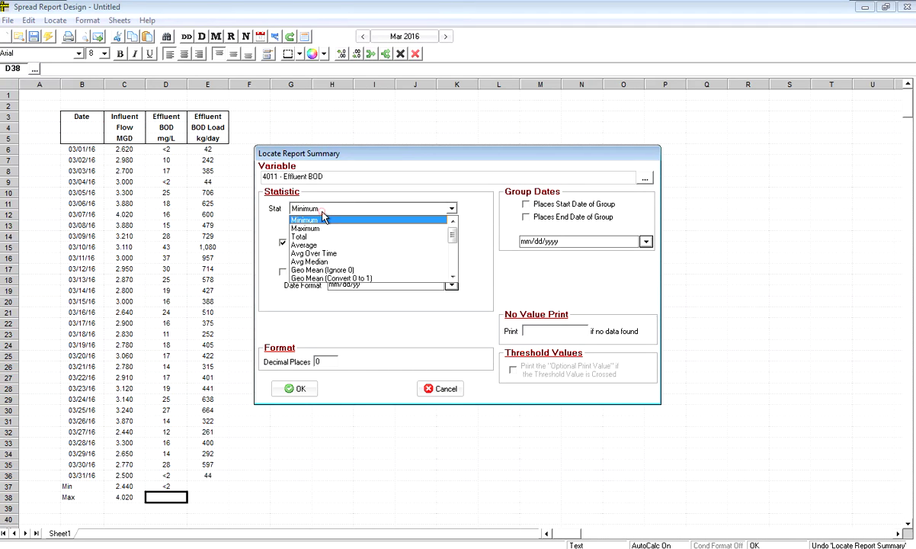
left_click(317, 229)
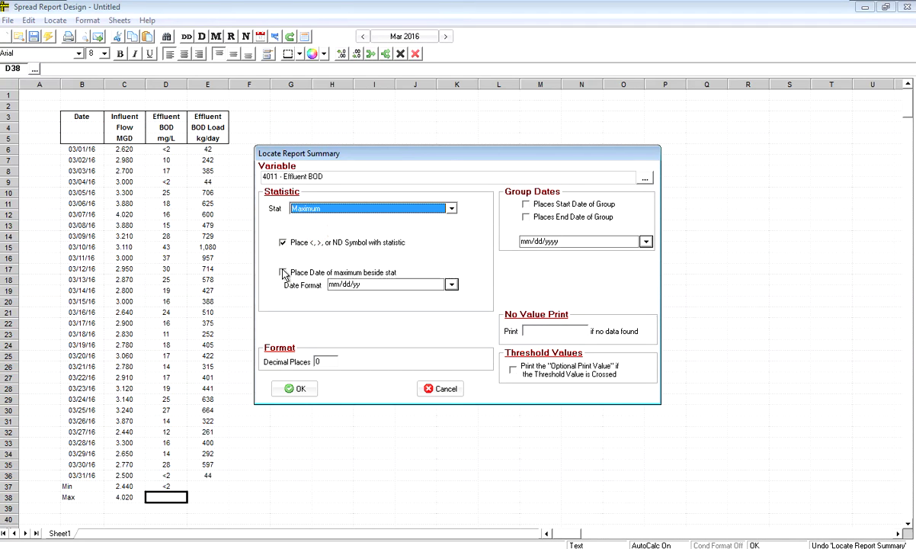
left_click(294, 388)
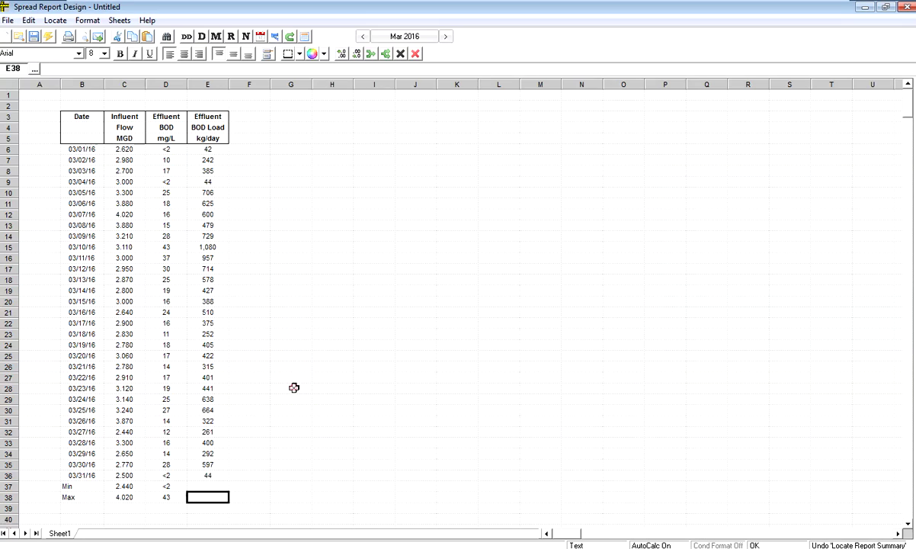
left_click(167, 497)
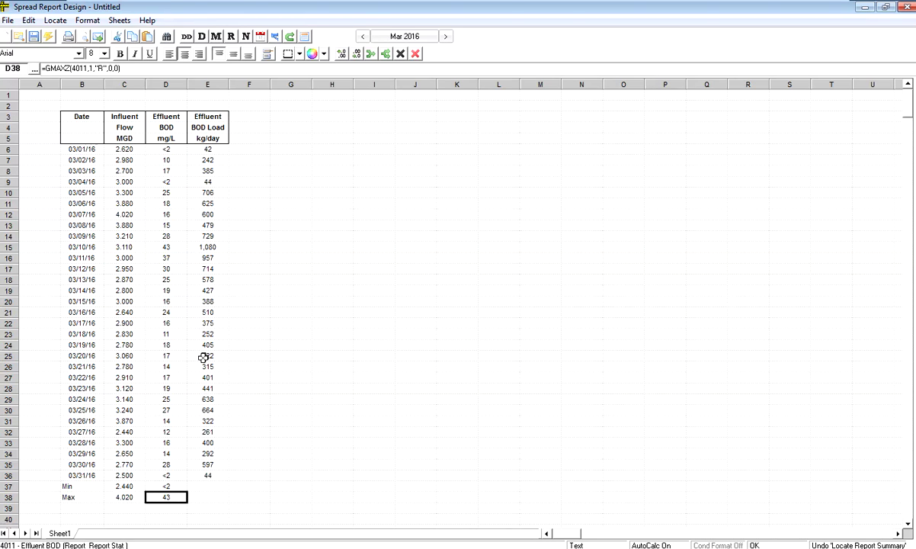
left_click(297, 160)
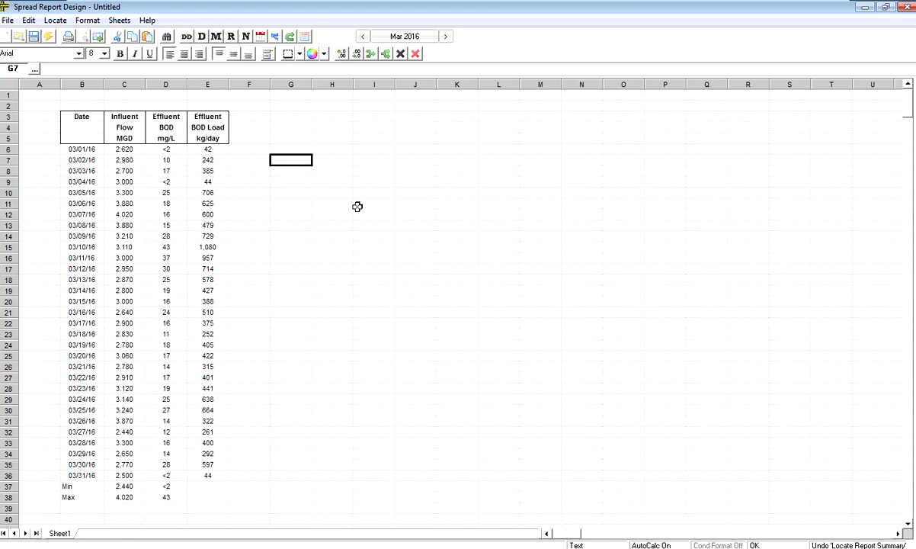
Step: Set up a Group Summary of Effluent BOD Averages over a 12-month period
left_click(55, 20)
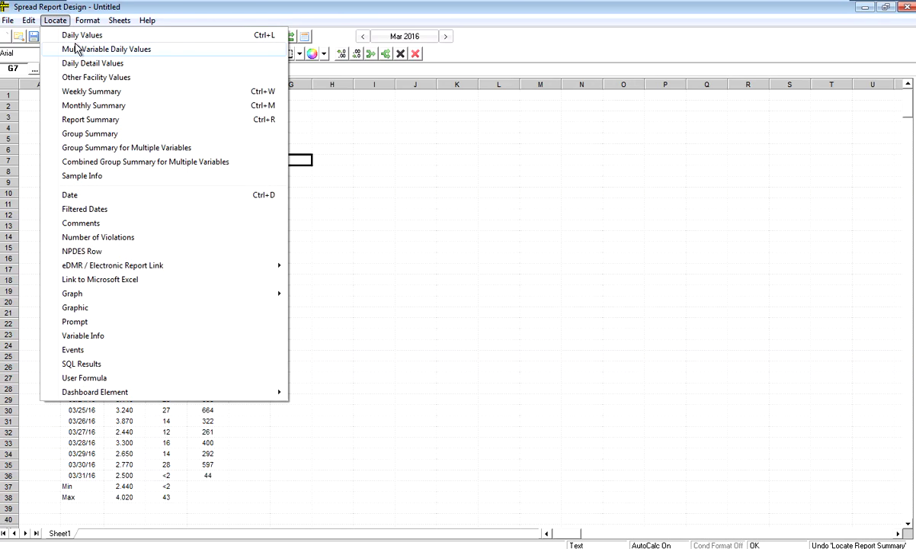
left_click(97, 135)
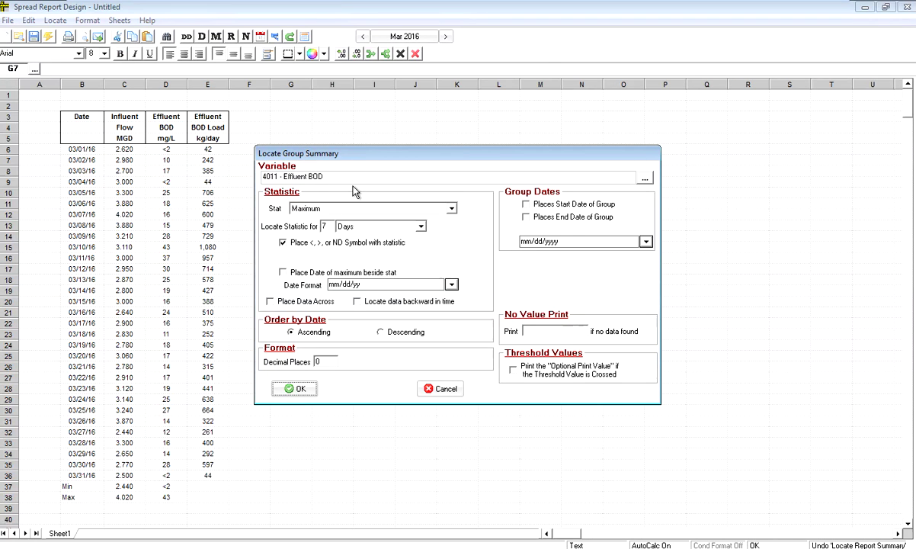
left_click_drag(358, 158, 450, 150)
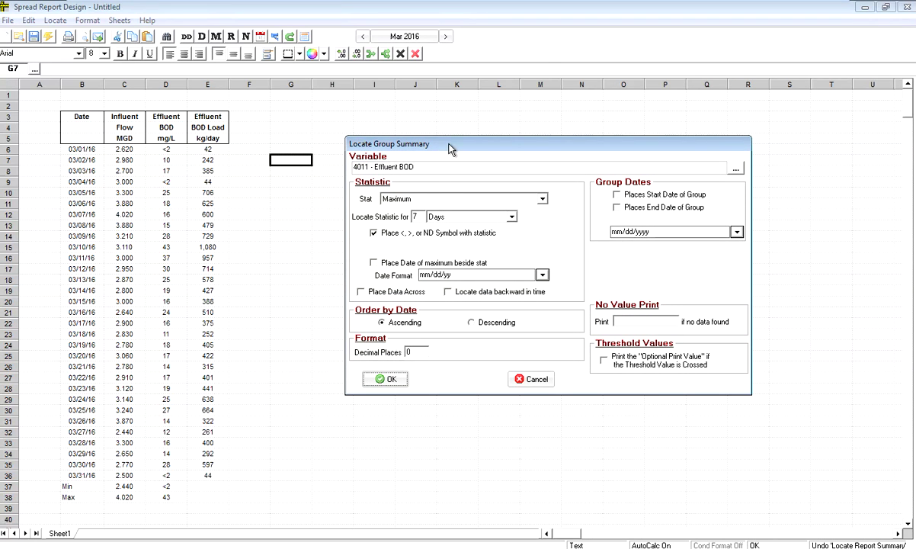
left_click(394, 204)
left_click(415, 230)
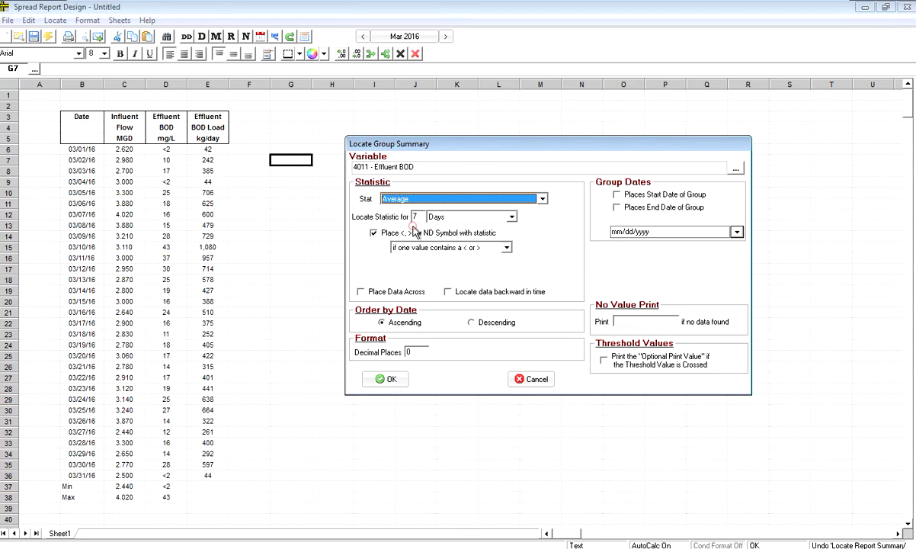
double_click(415, 216)
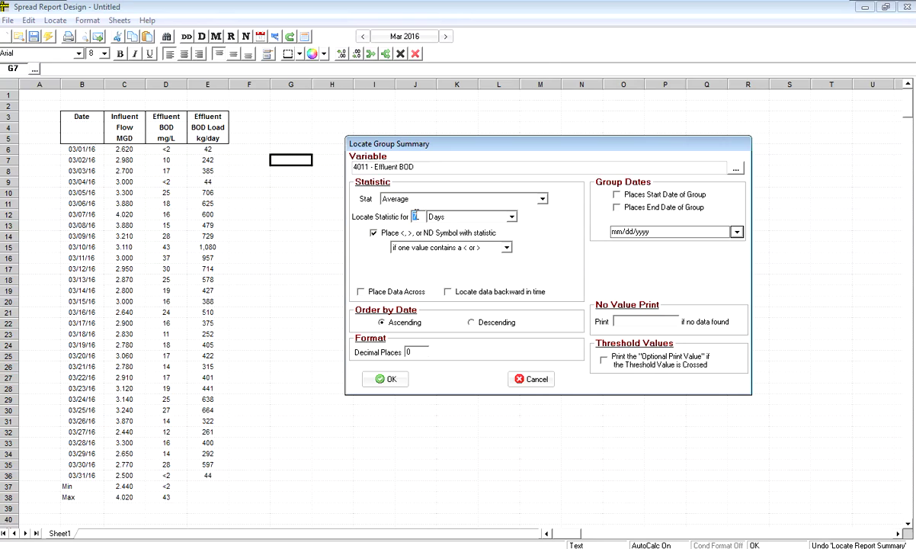
type("12")
left_click(461, 218)
left_click(439, 236)
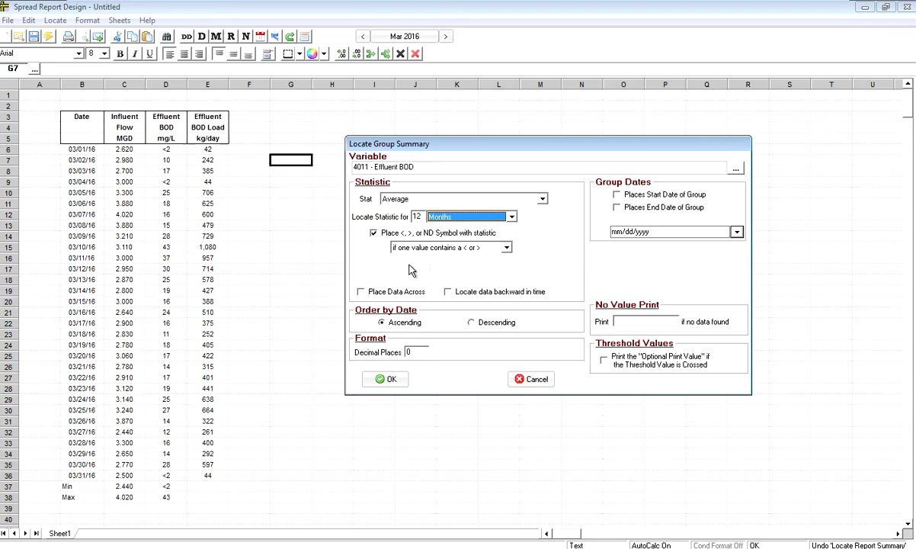
Step: Locate the averages backward in time, newest first, labelled with mmm 'yy start dates
left_click(466, 294)
left_click(466, 294)
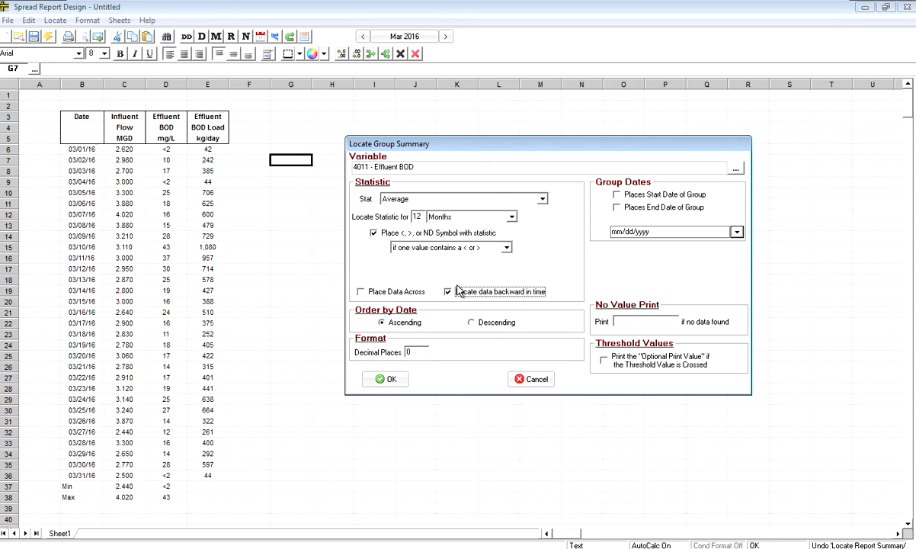
left_click(472, 323)
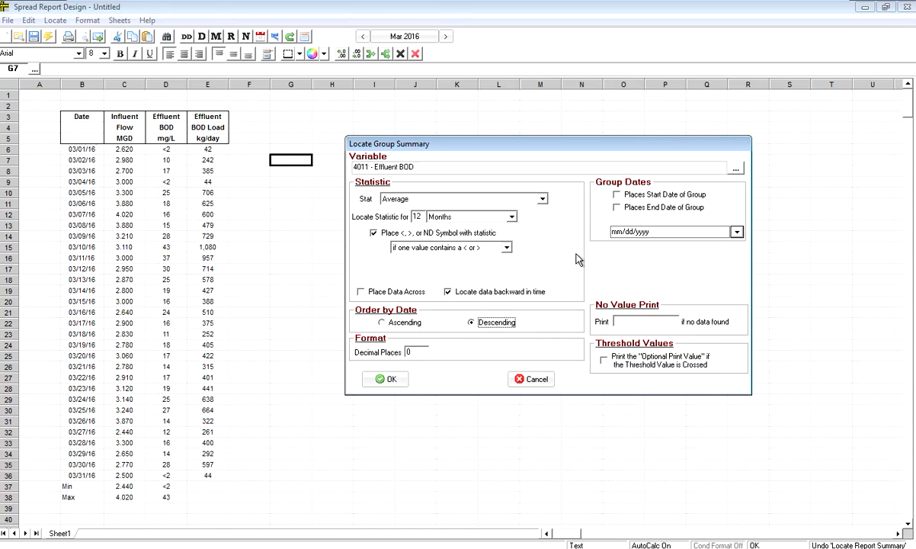
left_click(621, 195)
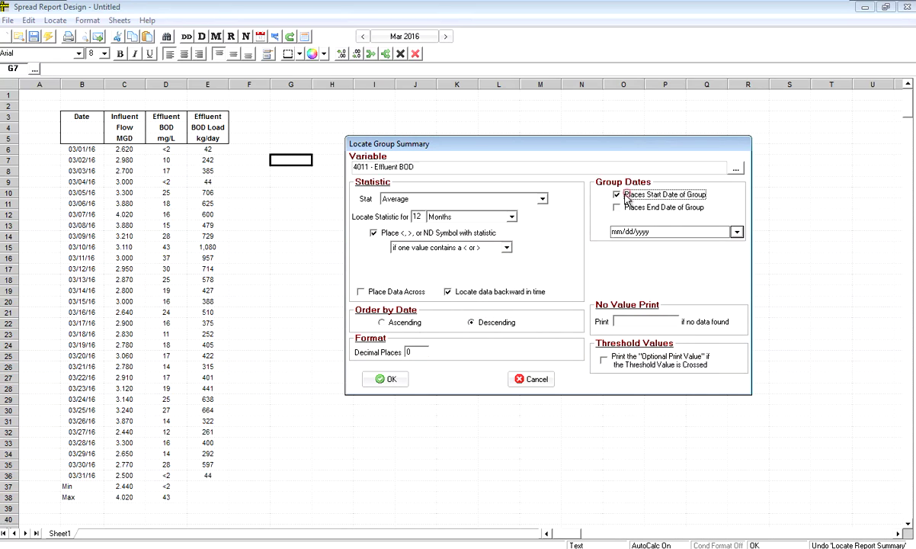
left_click(690, 231)
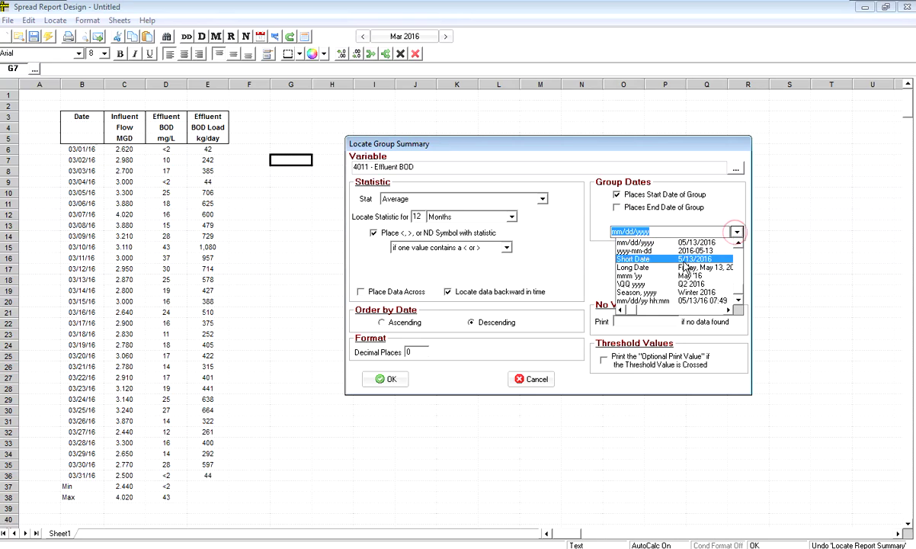
left_click(627, 275)
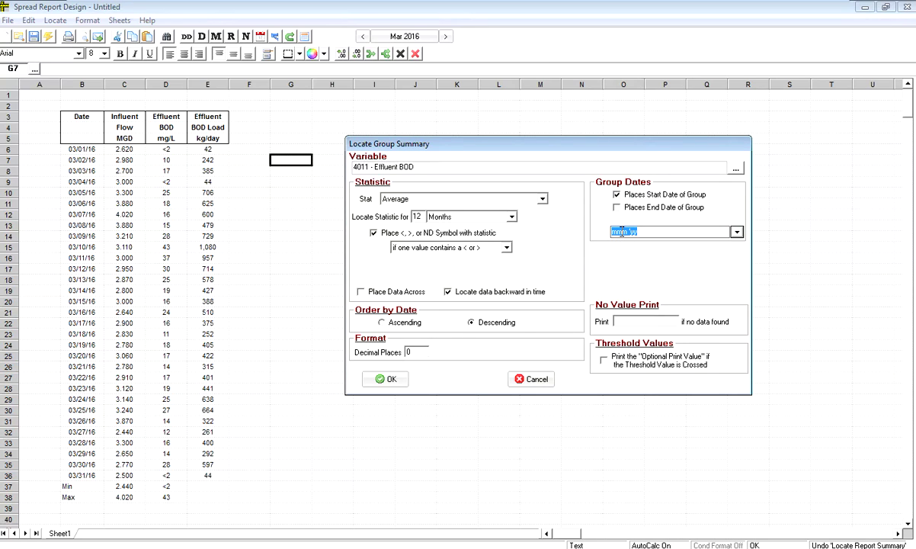
left_click(386, 379)
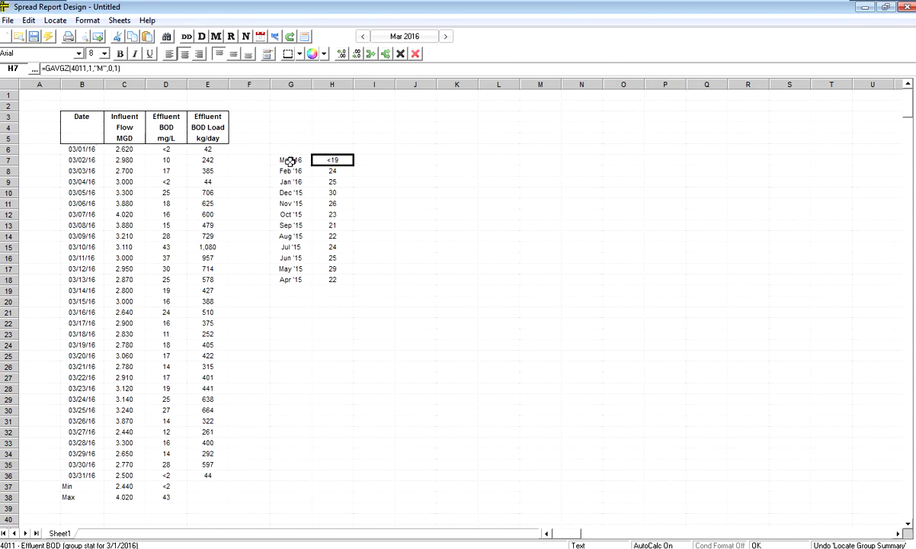
left_click(341, 172)
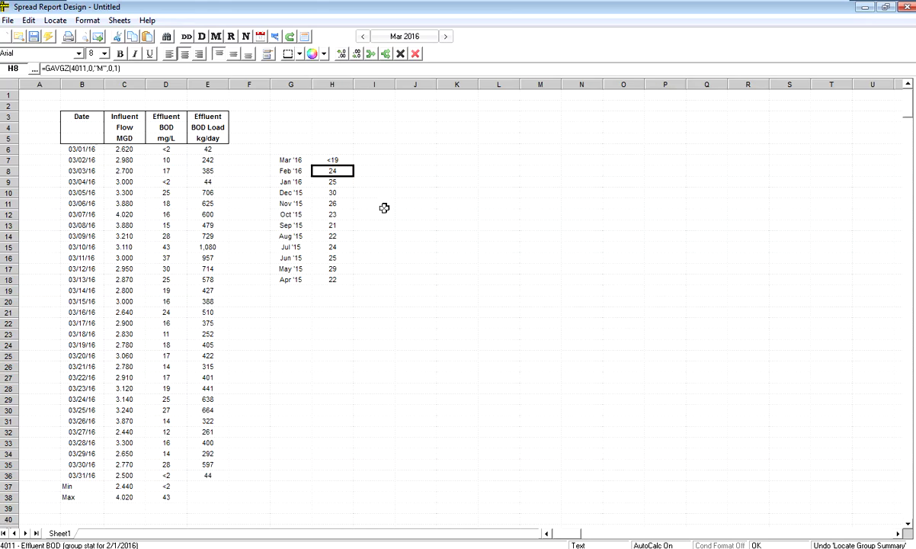
left_click(363, 37)
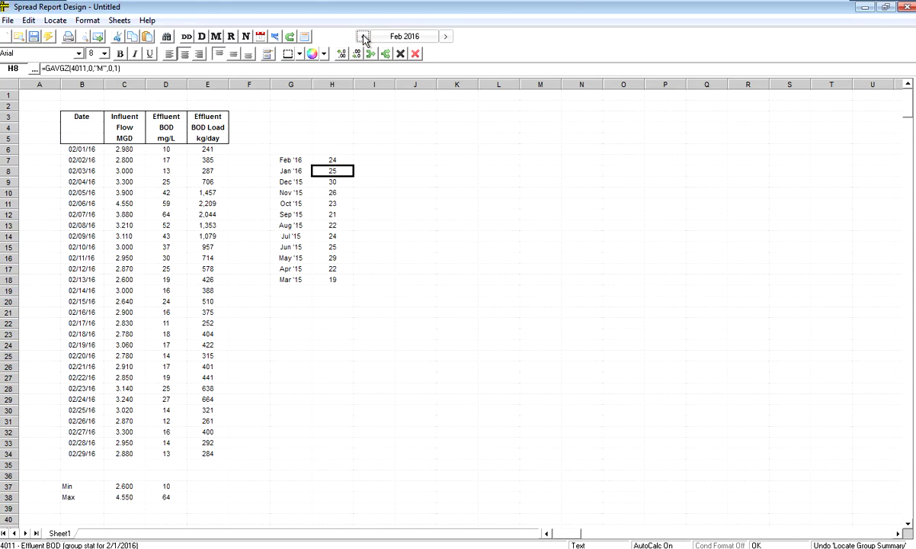
left_click(445, 36)
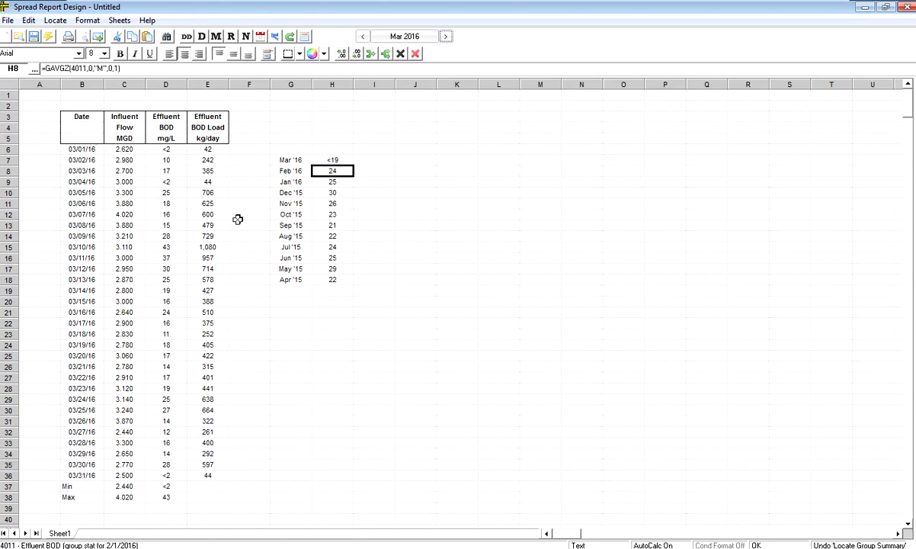
Step: Save the design as 'Monthly Report #1' in the Process Reports group and close the designer
left_click(33, 37)
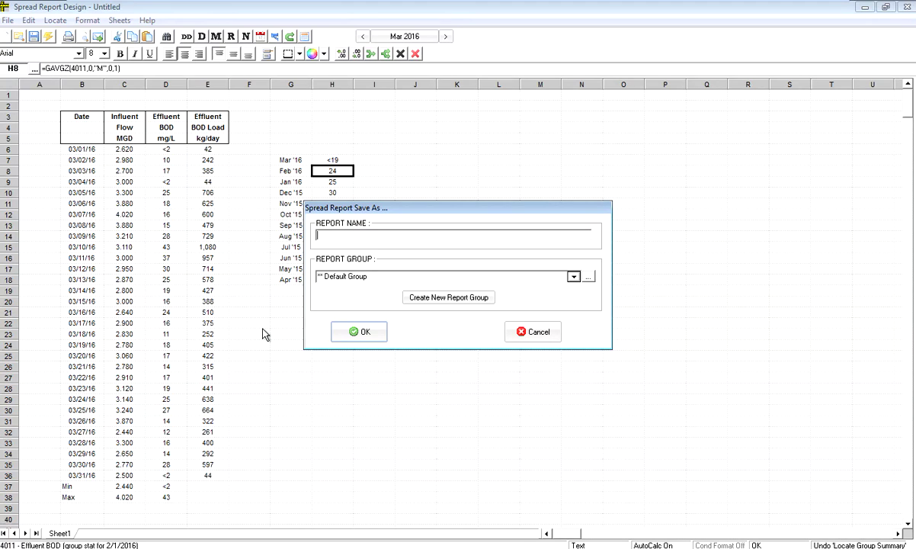
type("Monthly Report #1")
left_click(355, 276)
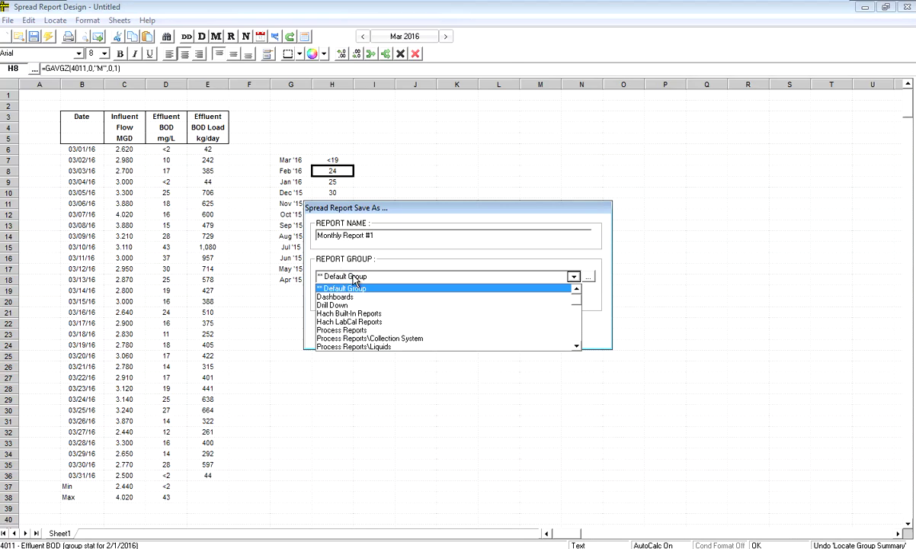
left_click(338, 330)
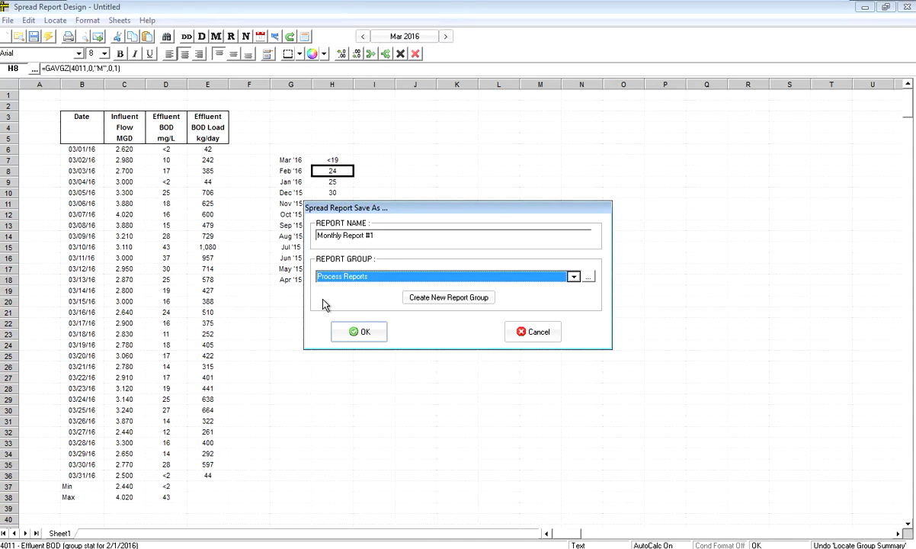
left_click(361, 330)
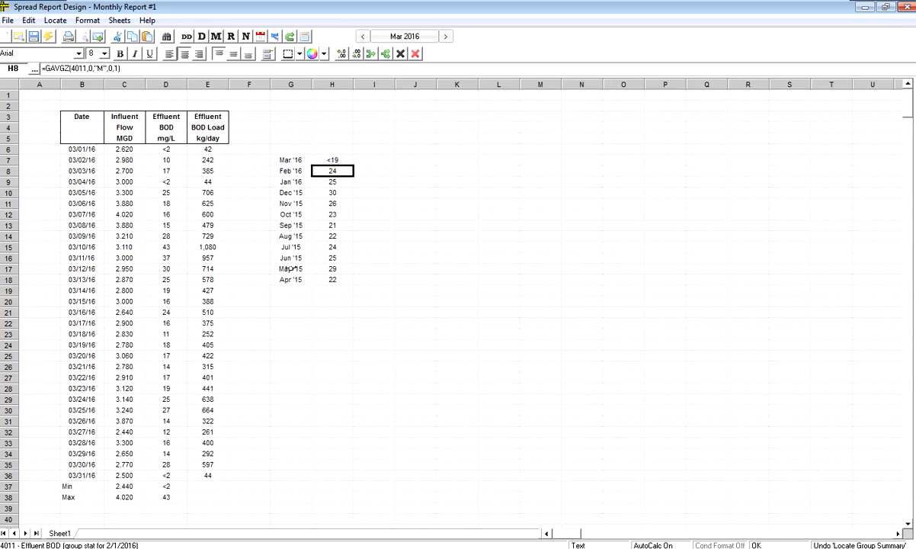
double_click(5, 11)
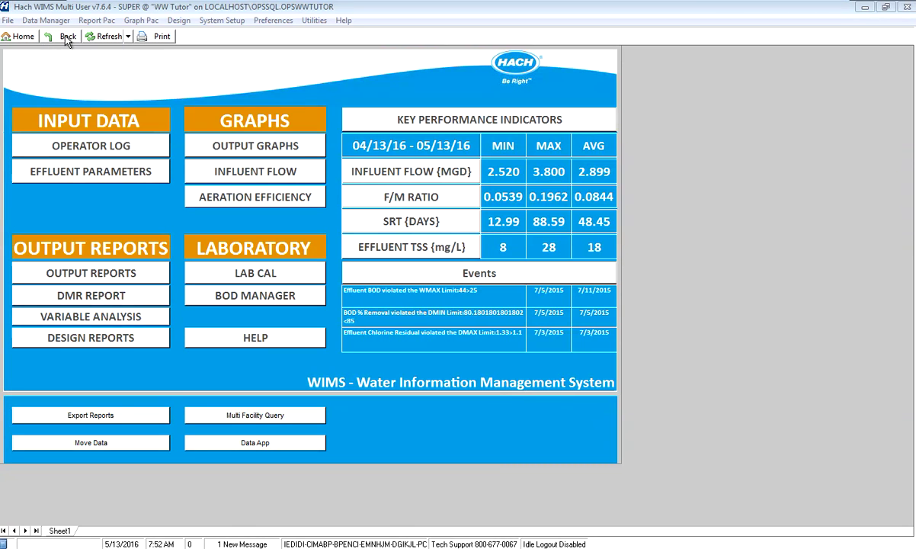
Step: Open Report Pac > Spread Reports and select Monthly Report #1 under Process Reports
left_click(94, 21)
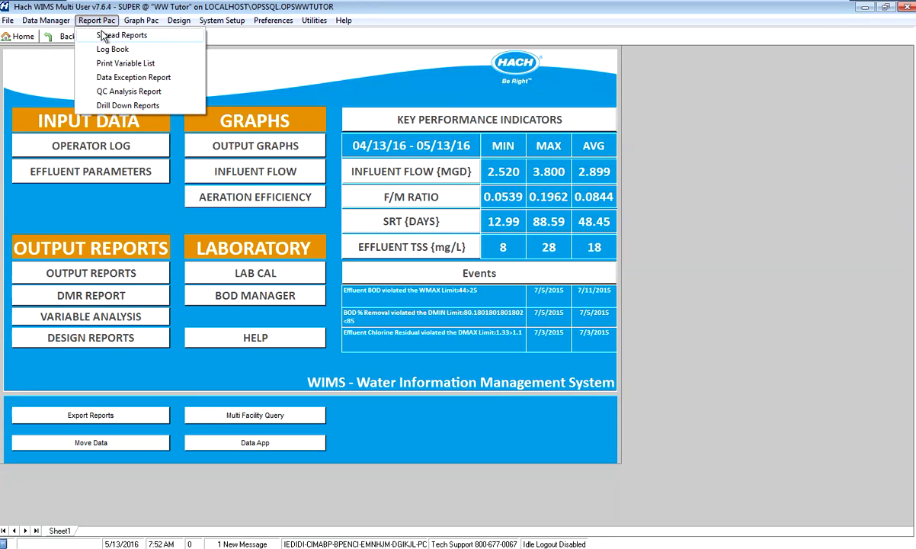
left_click(102, 35)
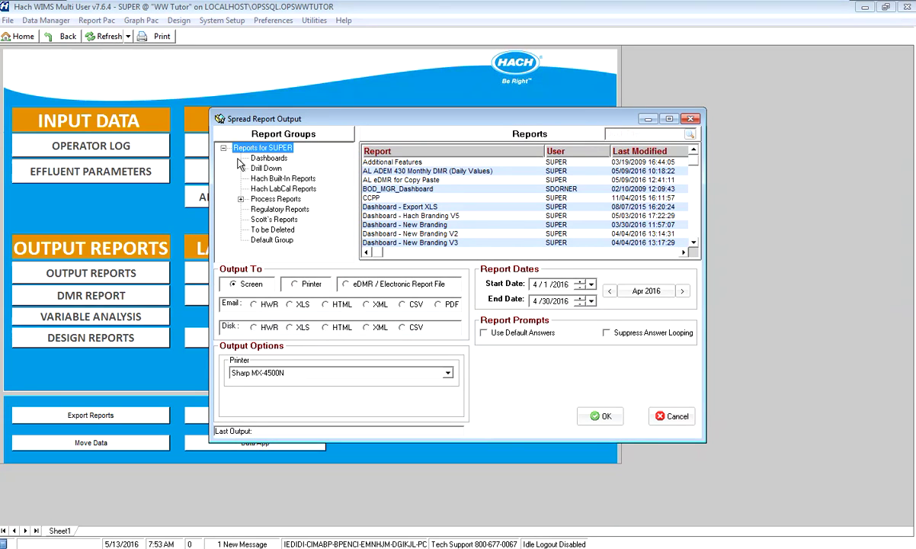
left_click(274, 199)
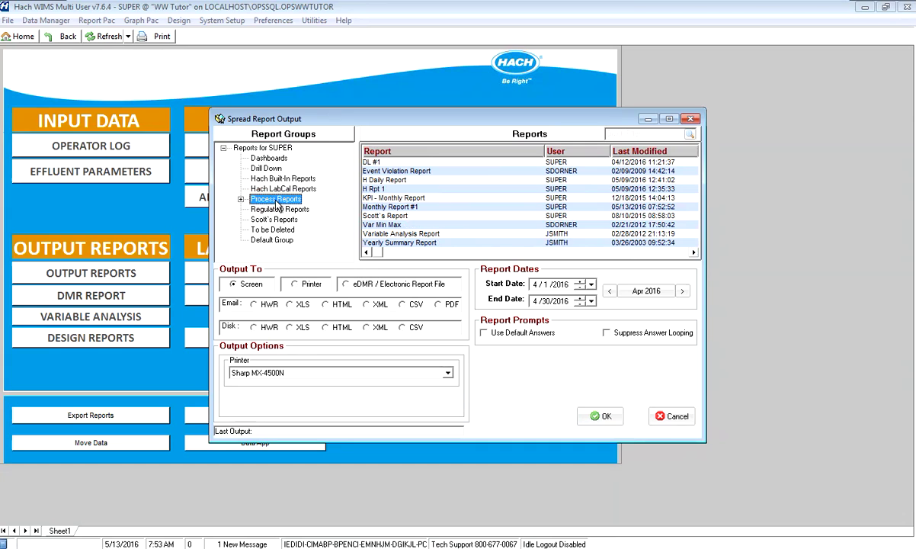
left_click(375, 207)
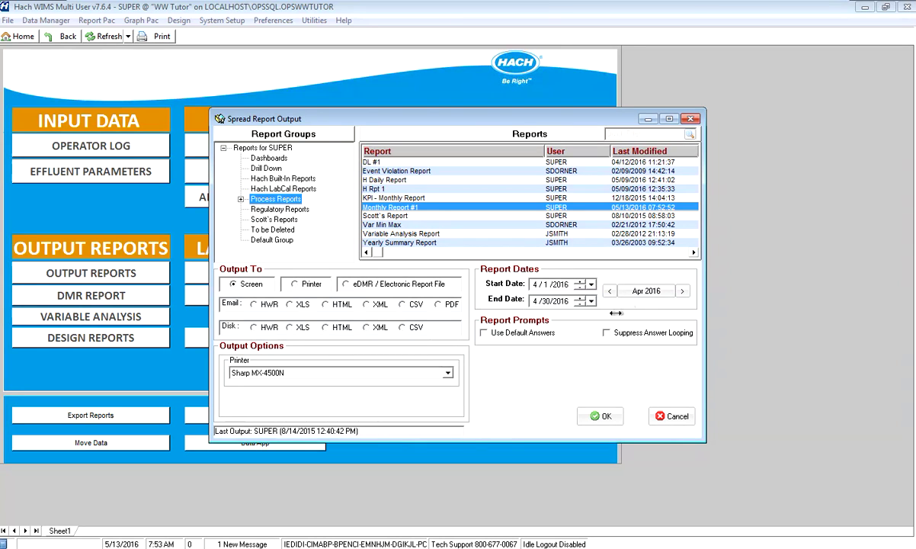
Step: Output Monthly Report #1 to screen, step to March 2016, and return to April 2016
left_click(602, 415)
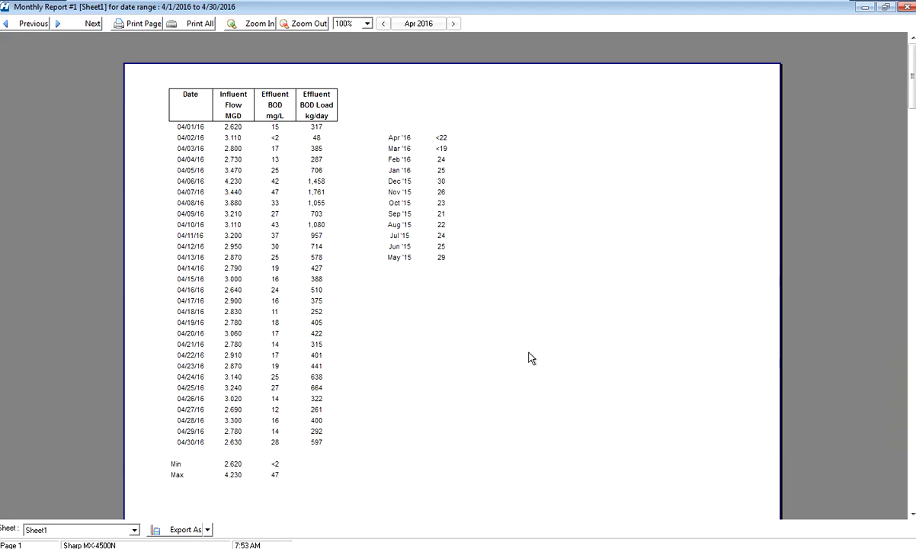
key("Num_Lock")
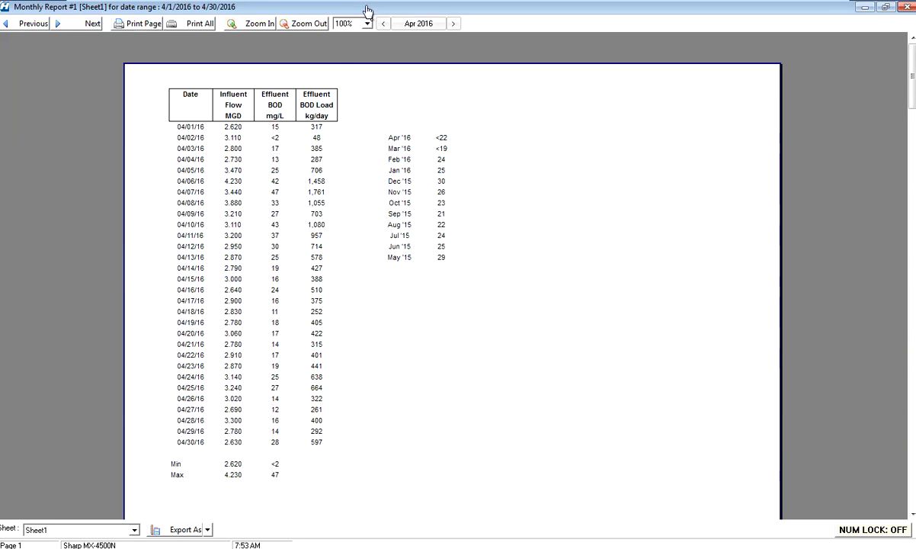
left_click(386, 24)
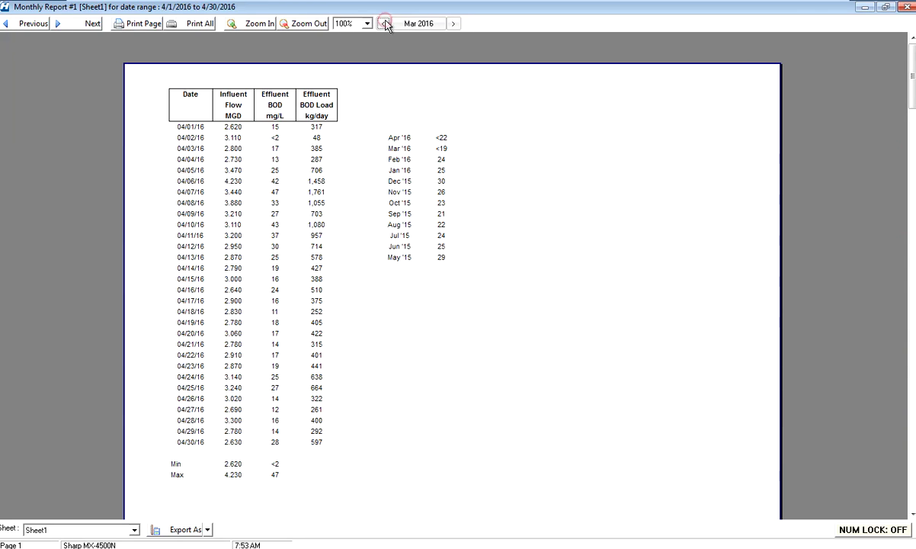
left_click(453, 24)
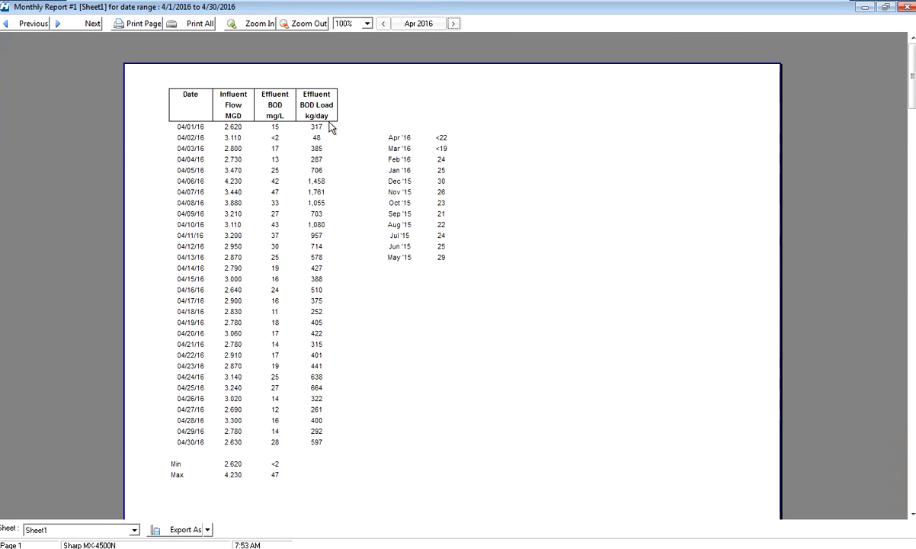